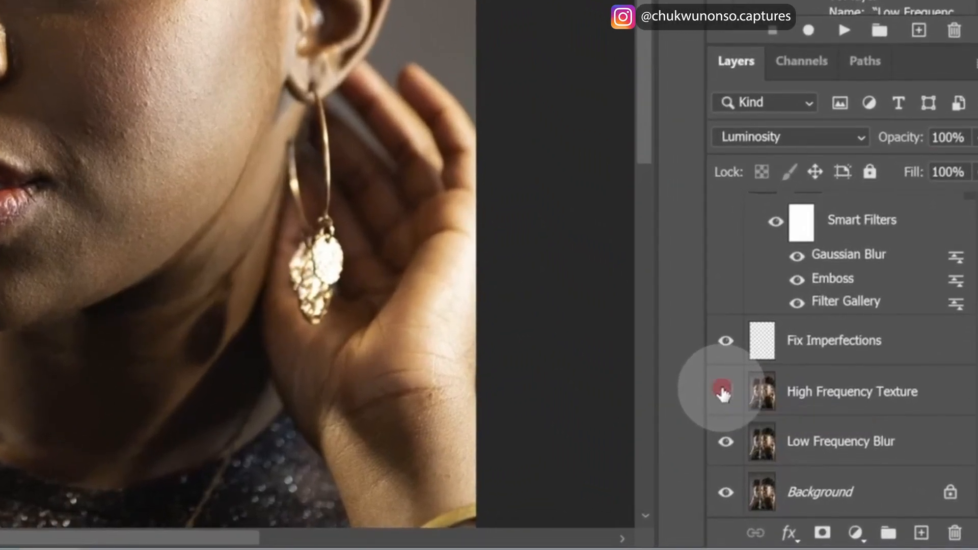
- Hide the High Frequency Texture layer and open the Surface Blur filter for the Low Frequency Blur layer
click(762, 421)
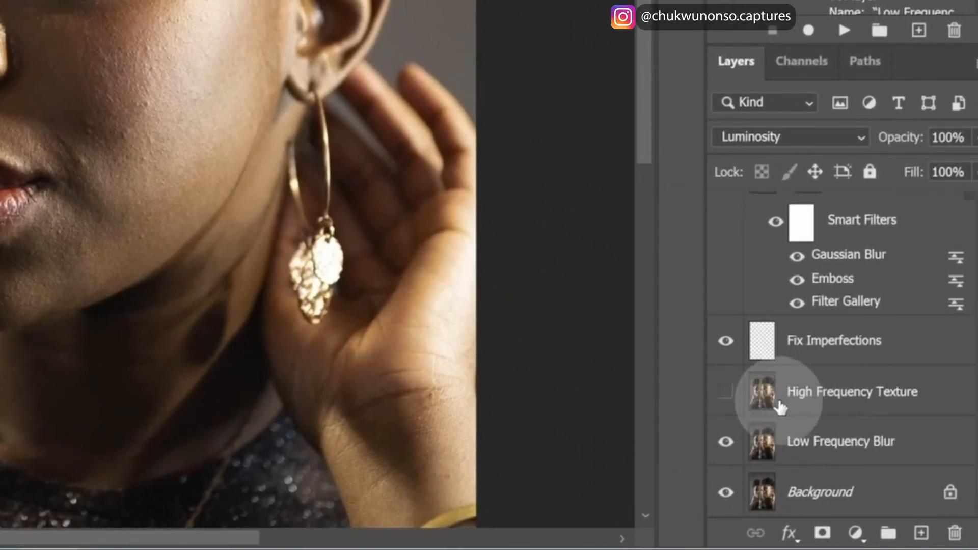
click(834, 450)
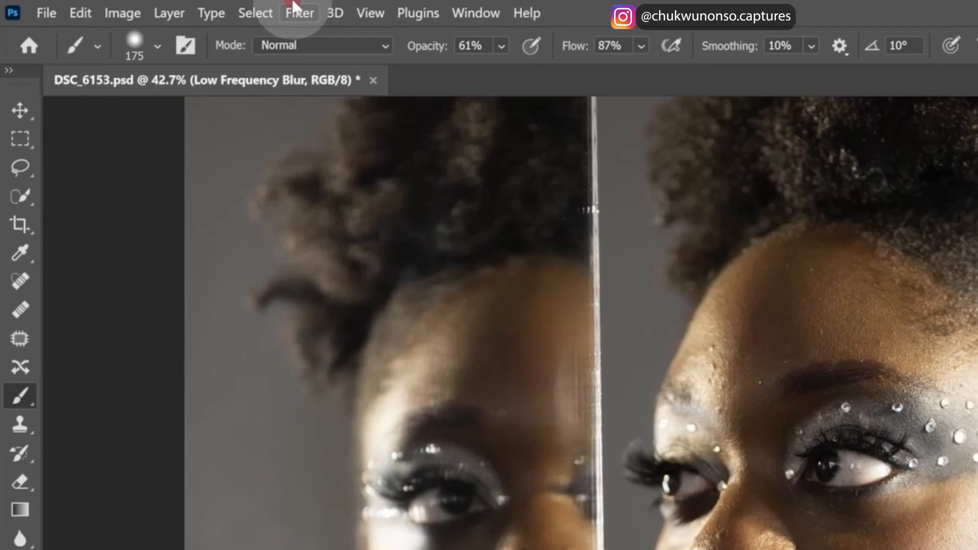
click(301, 13)
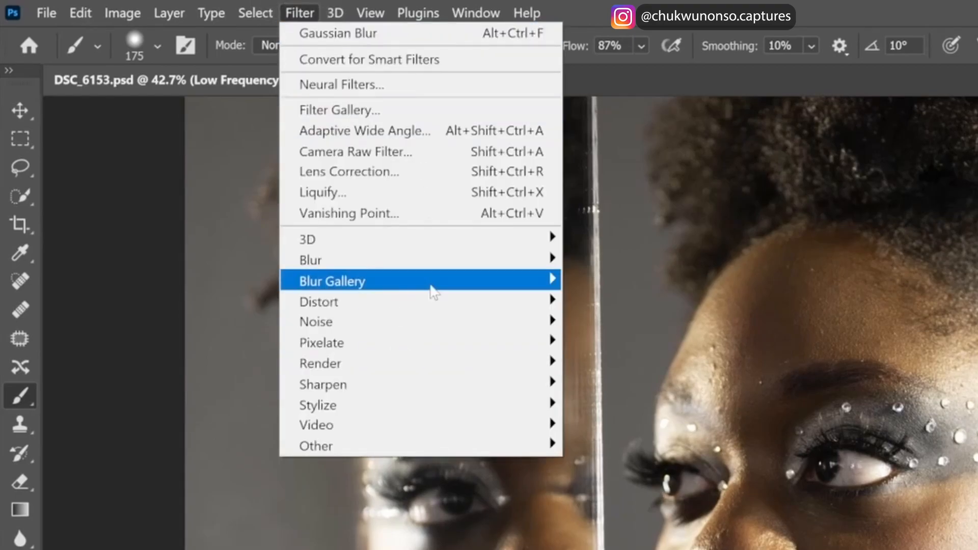
mouse_move(469, 252)
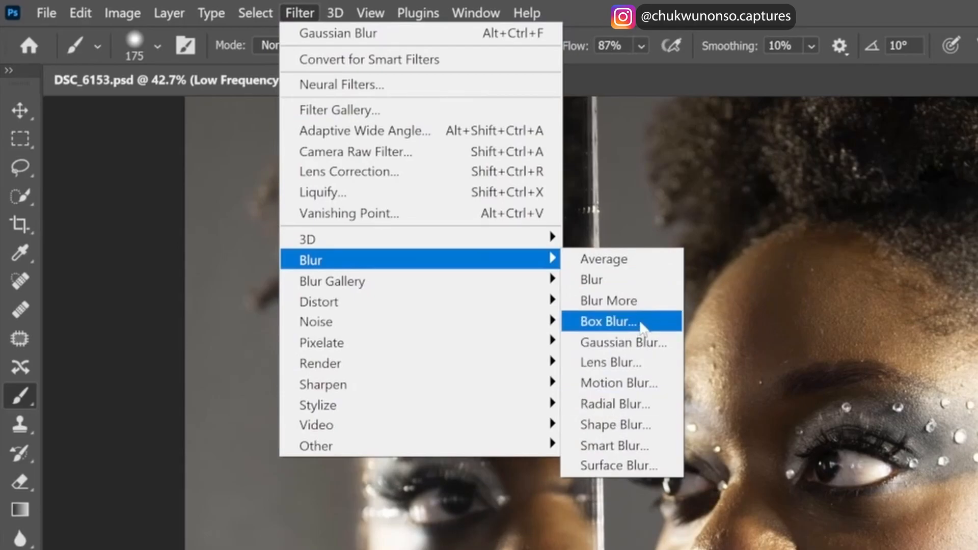
click(643, 470)
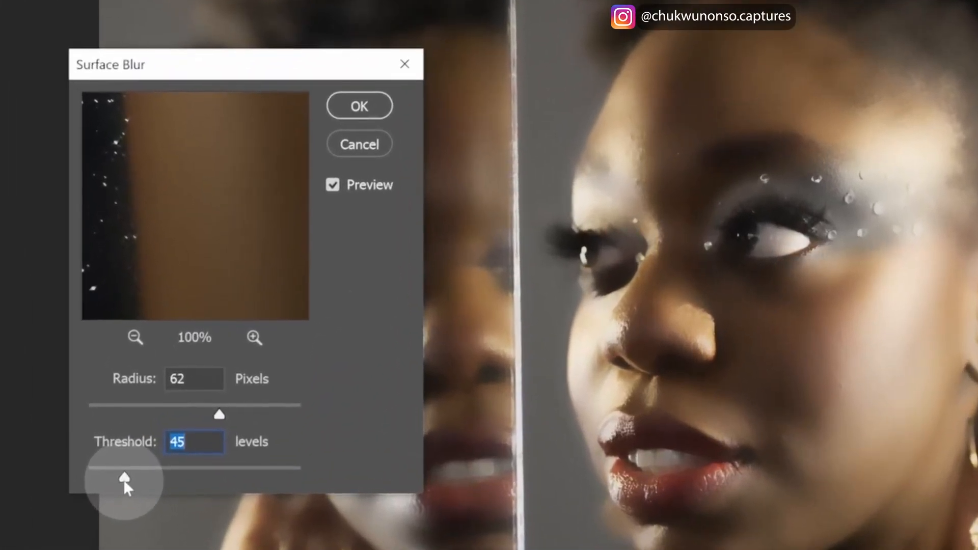
- Apply the Surface Blur with a radius of 82 pixels and a threshold of 48 levels
drag(160, 367, 156, 369)
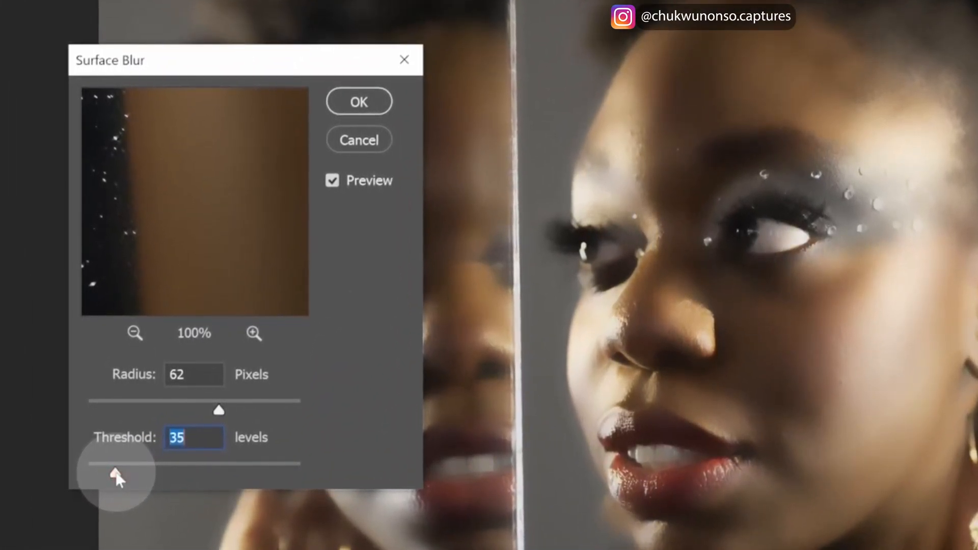
drag(115, 473, 111, 472)
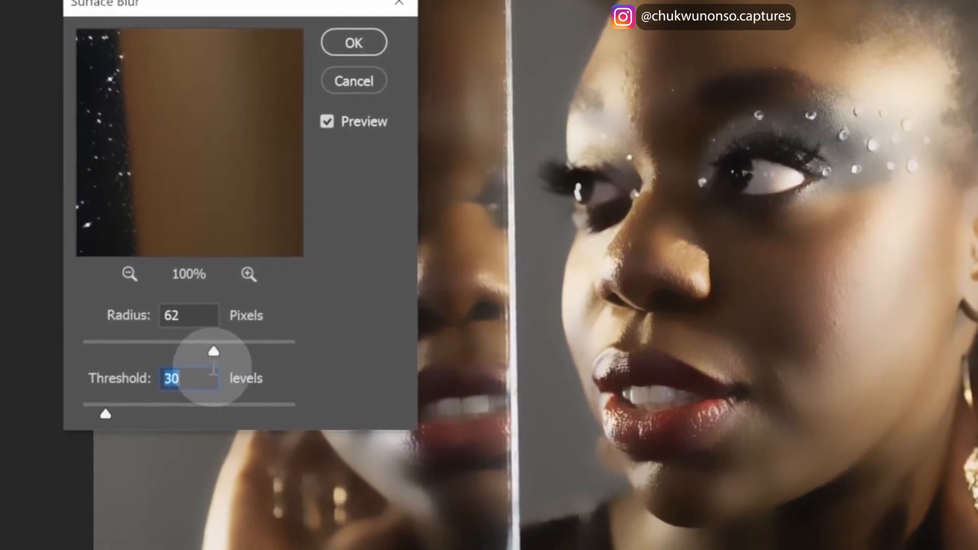
drag(214, 347, 266, 305)
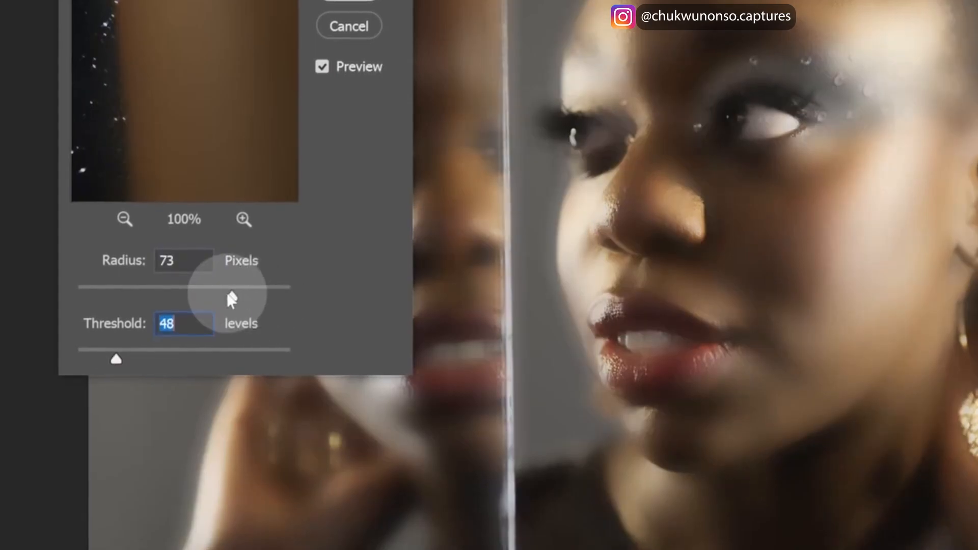
mouse_move(232, 302)
mouse_down()
mouse_move(221, 307)
mouse_move(219, 293)
mouse_up()
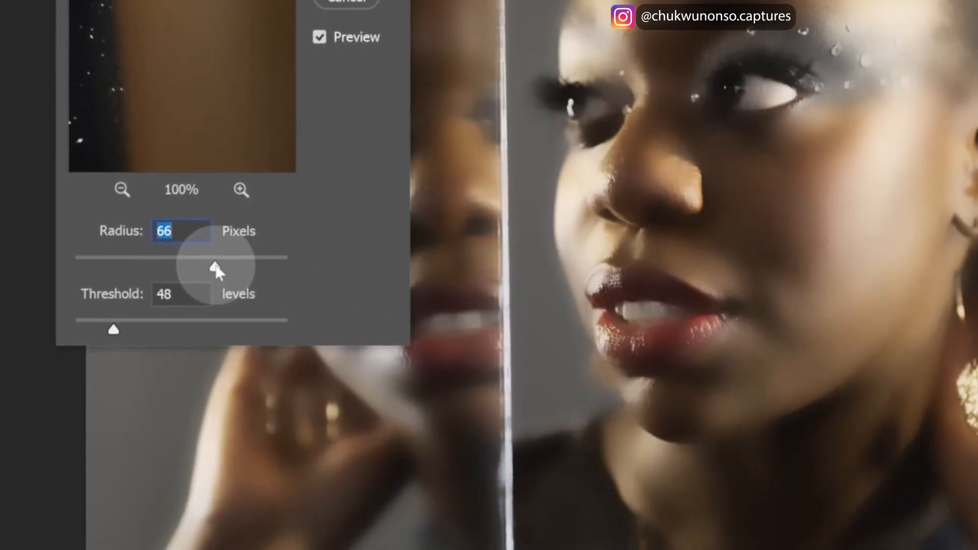
drag(211, 261, 204, 260)
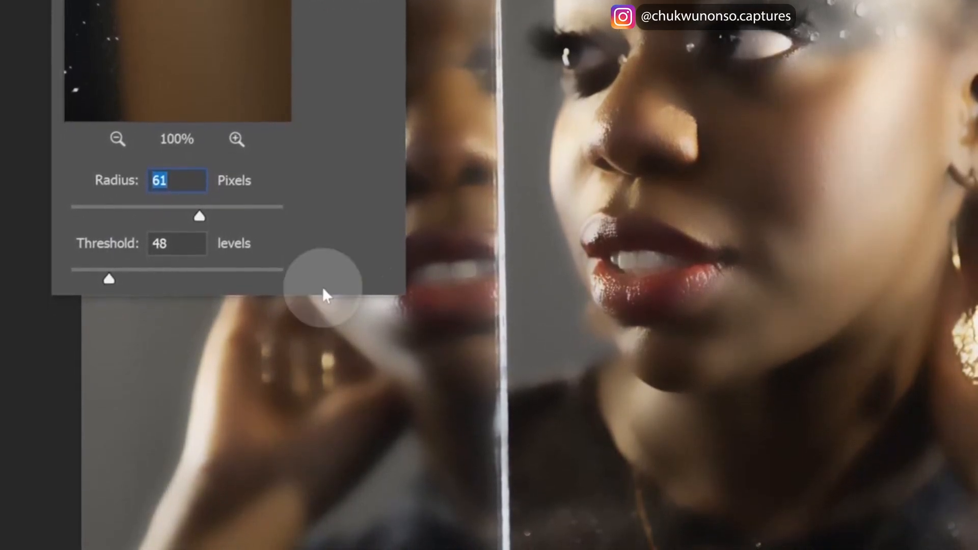
click(173, 213)
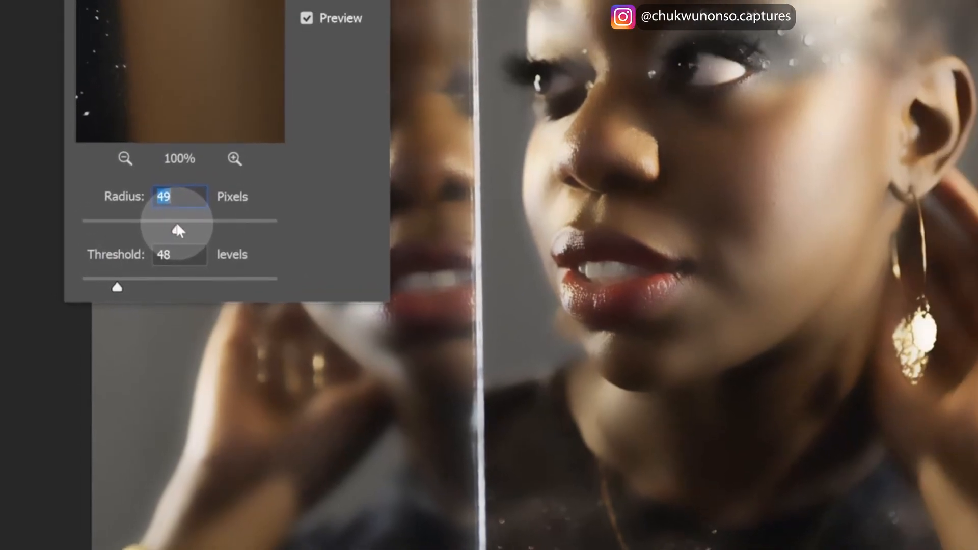
drag(173, 208, 244, 208)
click(278, 179)
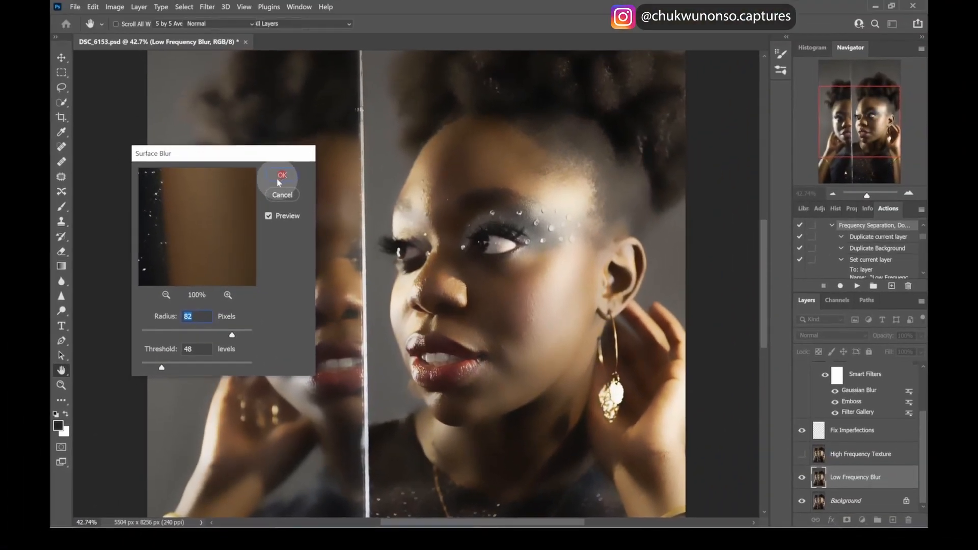
key(b)
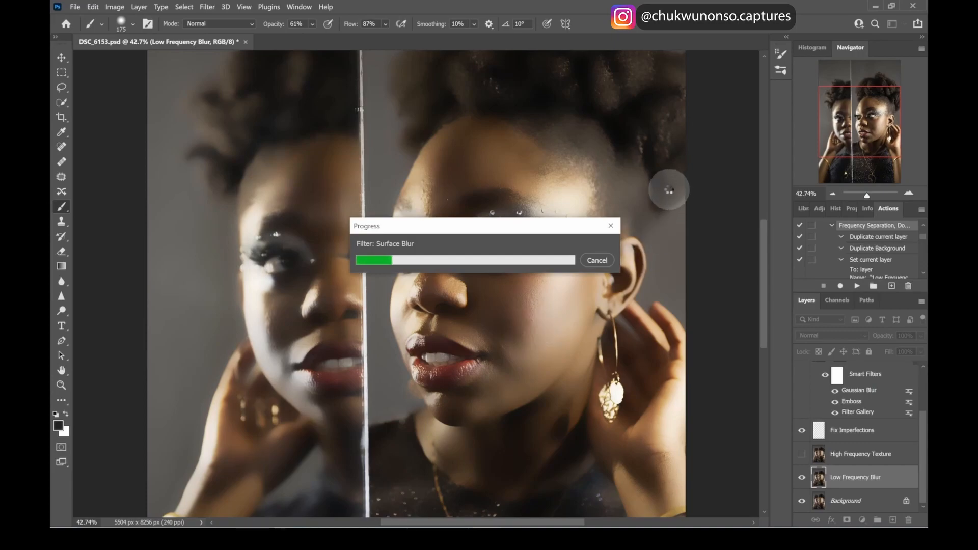
drag(464, 226, 410, 196)
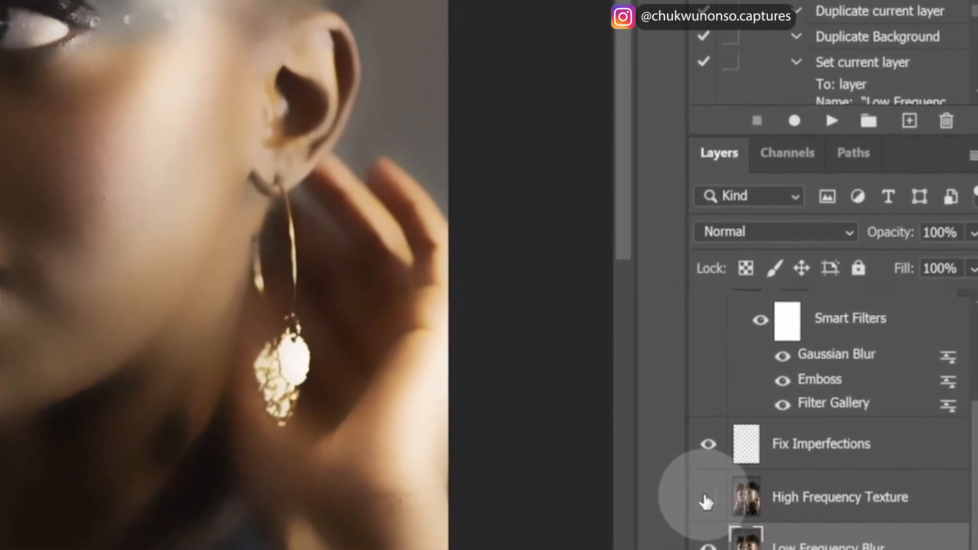
- Show the High Frequency Texture layer and open Apply Image for it
click(699, 488)
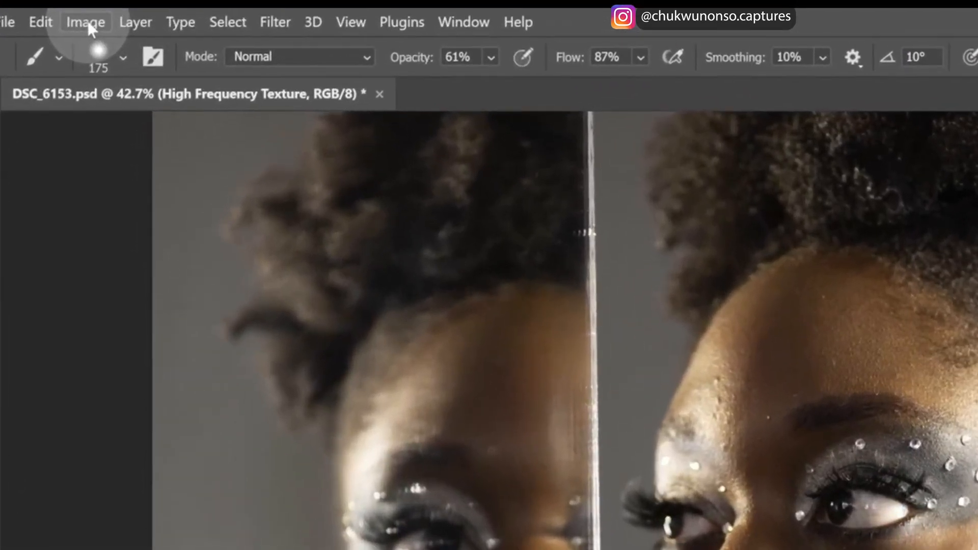
click(120, 7)
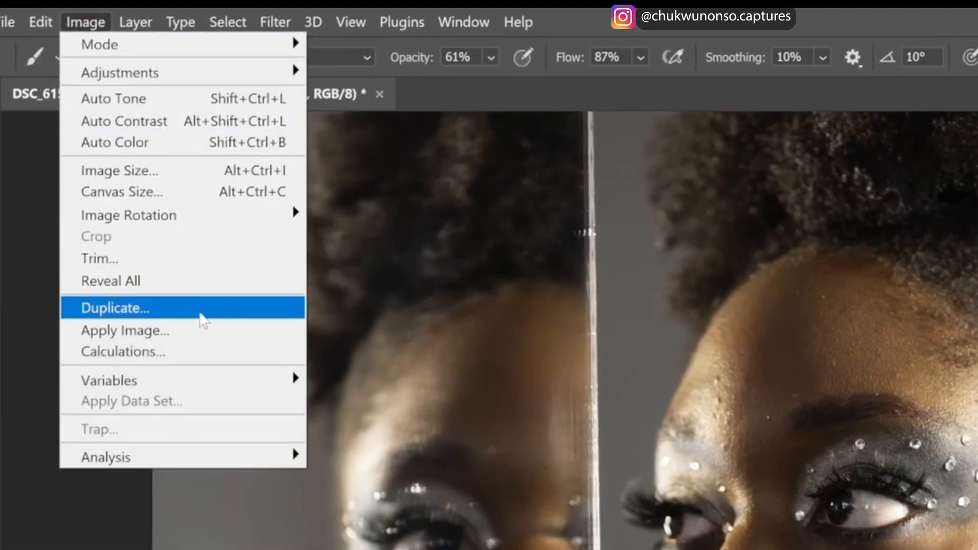
click(203, 331)
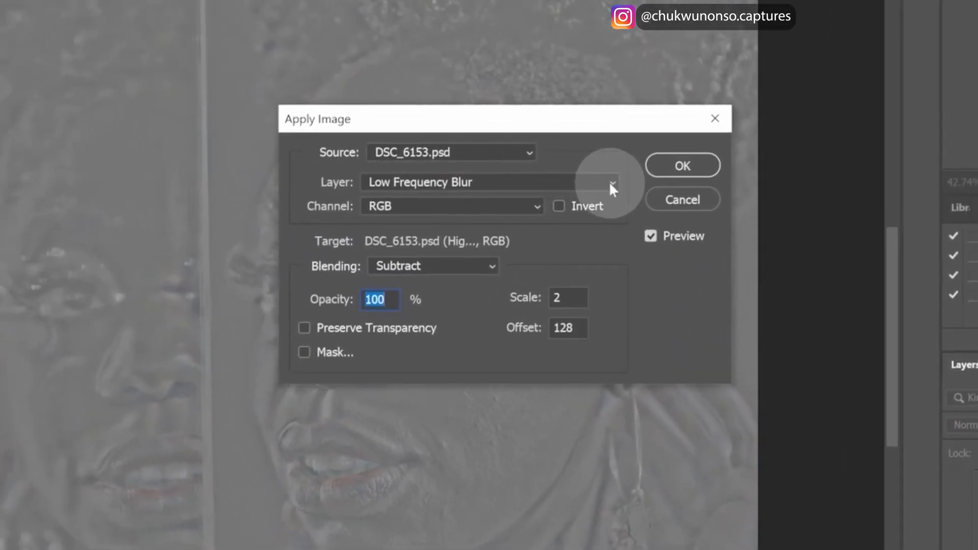
- Apply the Low Frequency Blur layer's RGB channel to the texture layer using Subtract blending, 100% opacity, scale 2 and offset 128
click(610, 182)
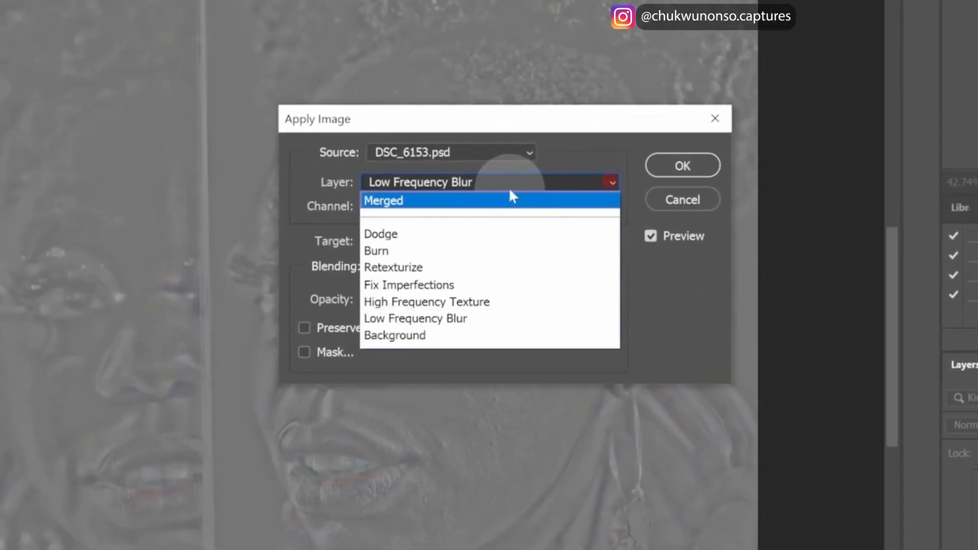
click(497, 317)
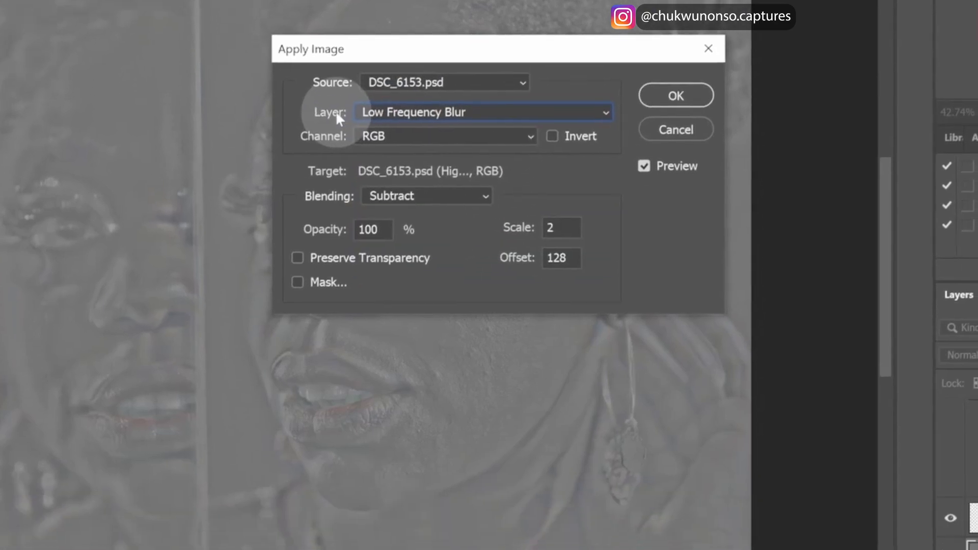
click(468, 105)
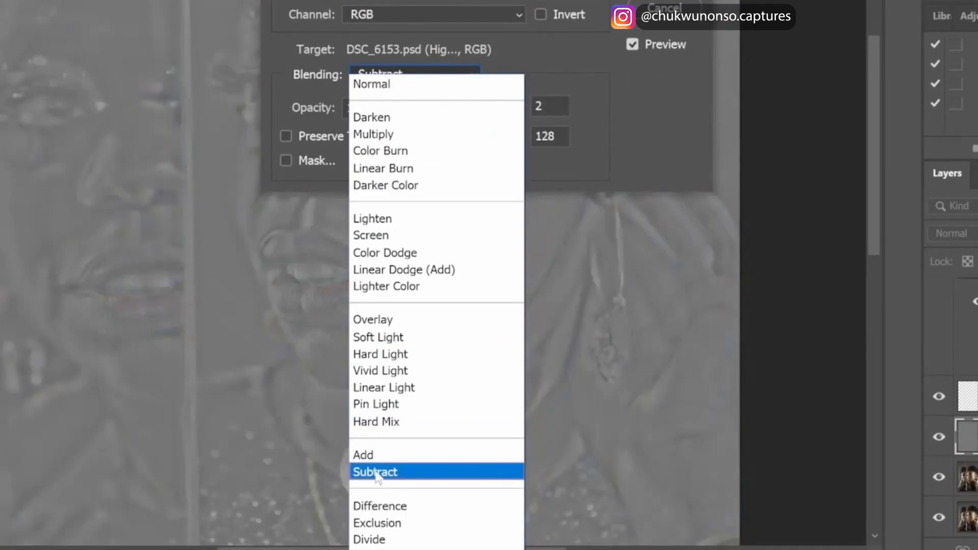
click(375, 471)
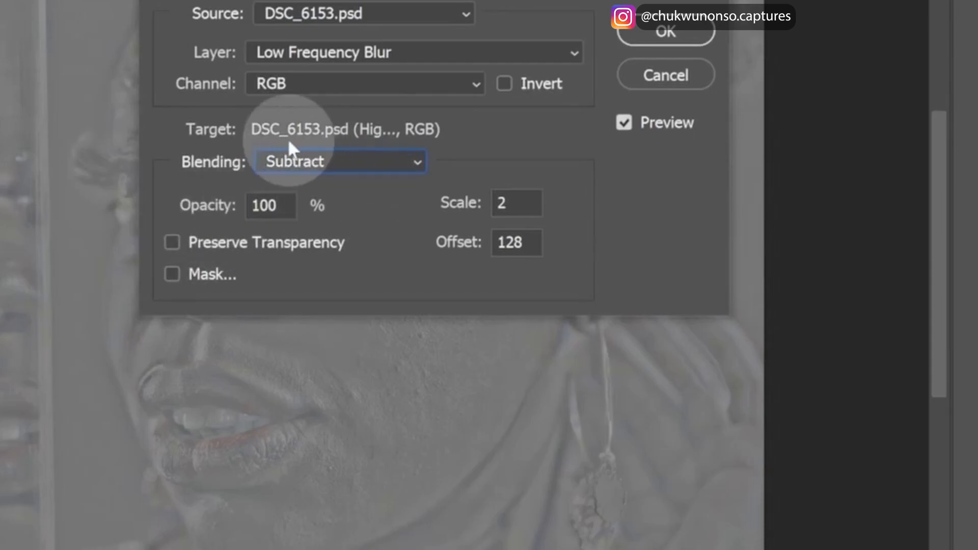
click(209, 175)
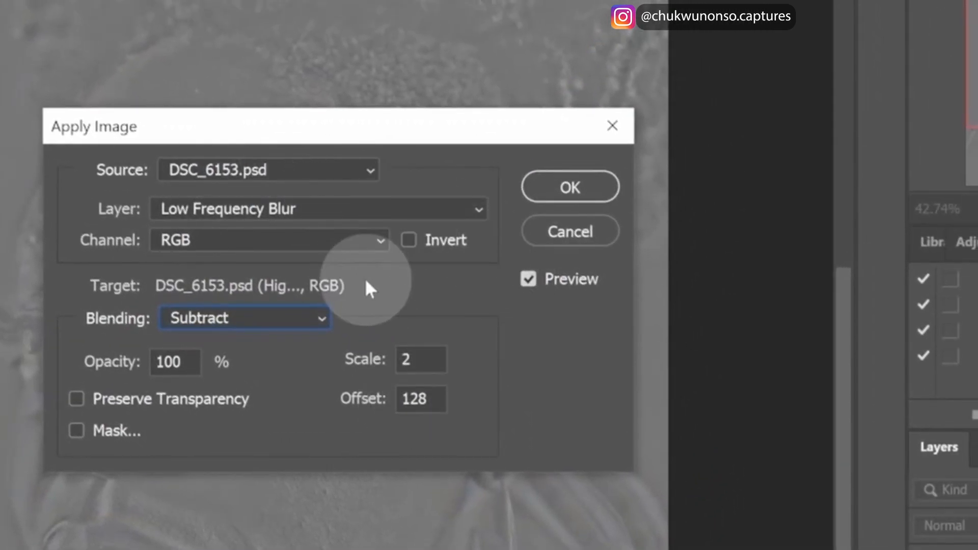
click(530, 187)
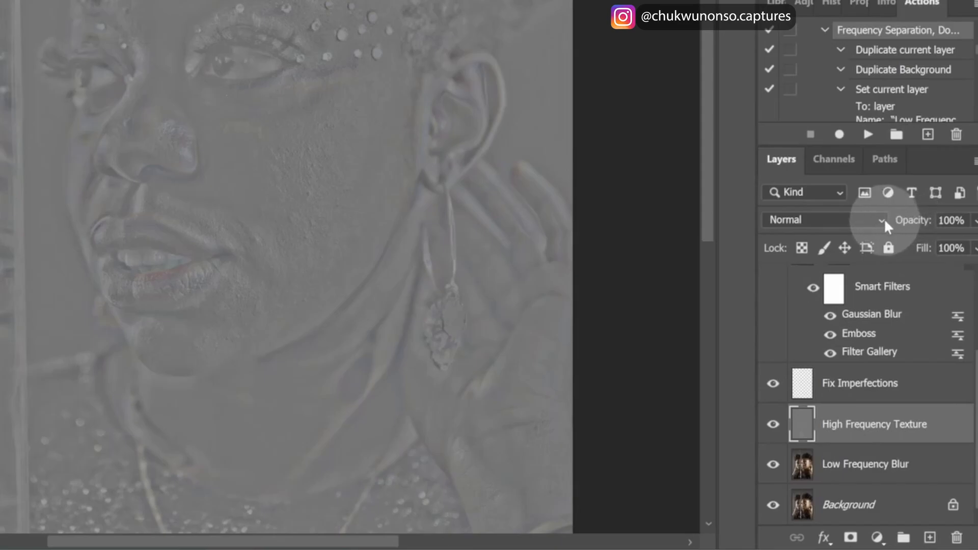
- Set the High Frequency Texture layer's blend mode to Linear Light
click(885, 222)
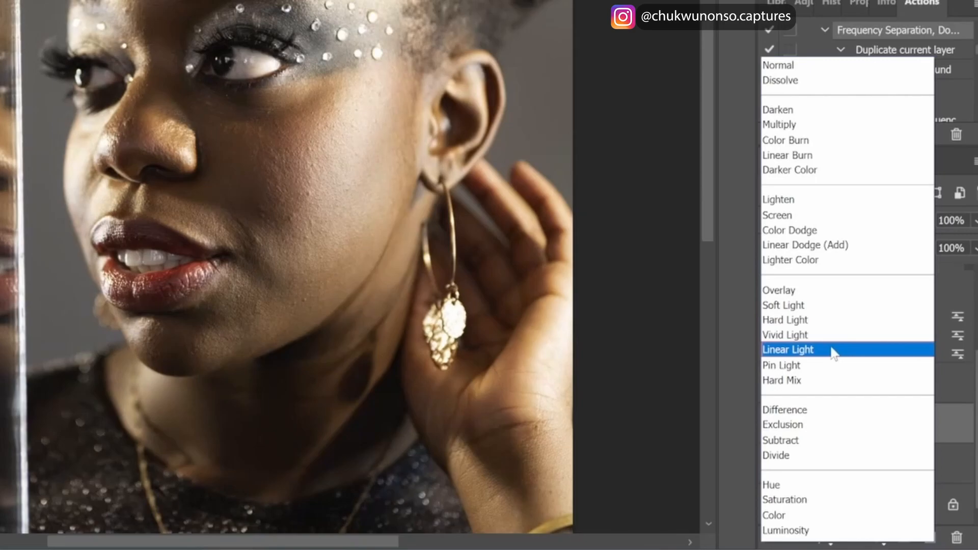
click(832, 350)
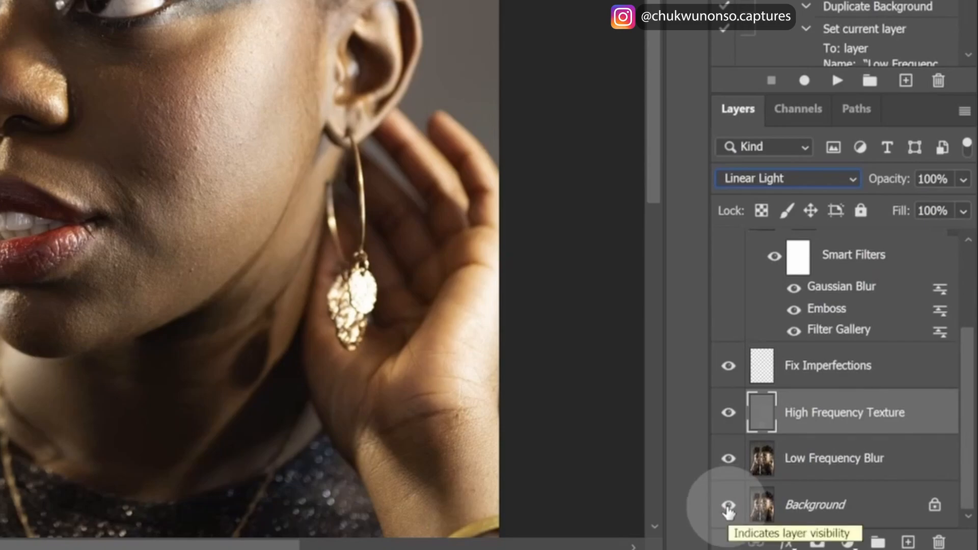
- Compare the Background layer shown alone with the full layer stack to check the frequency separation
click(727, 511)
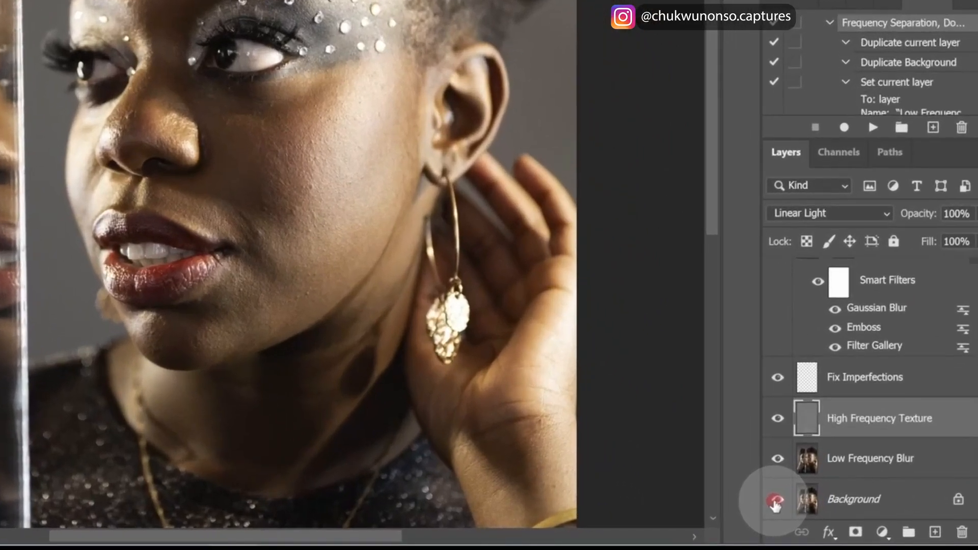
alt+click(775, 501)
alt+click(774, 501)
alt+click(775, 500)
alt+click(775, 501)
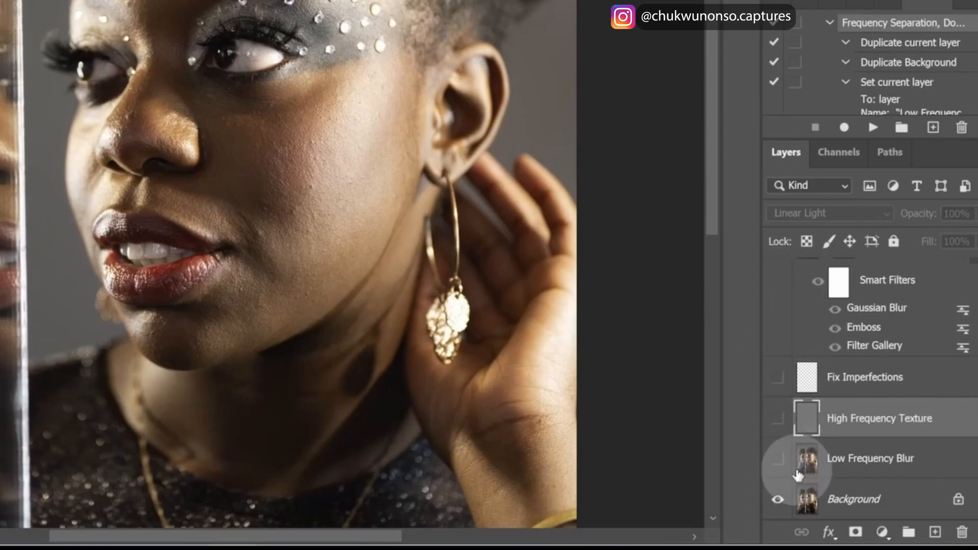
alt+click(776, 500)
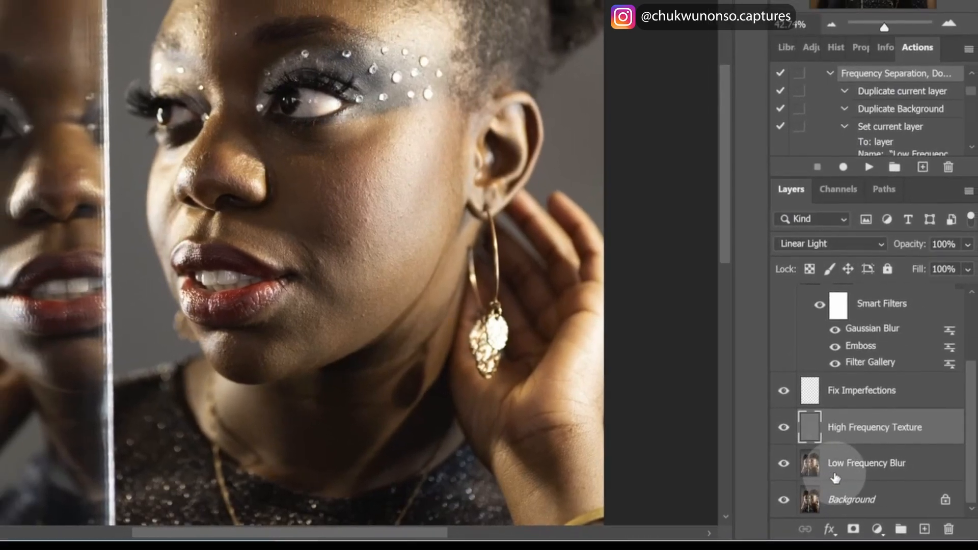
- Select the Low Frequency Blur layer and lasso the woman's forehead above the eyebrow with a 20 px feather
click(839, 468)
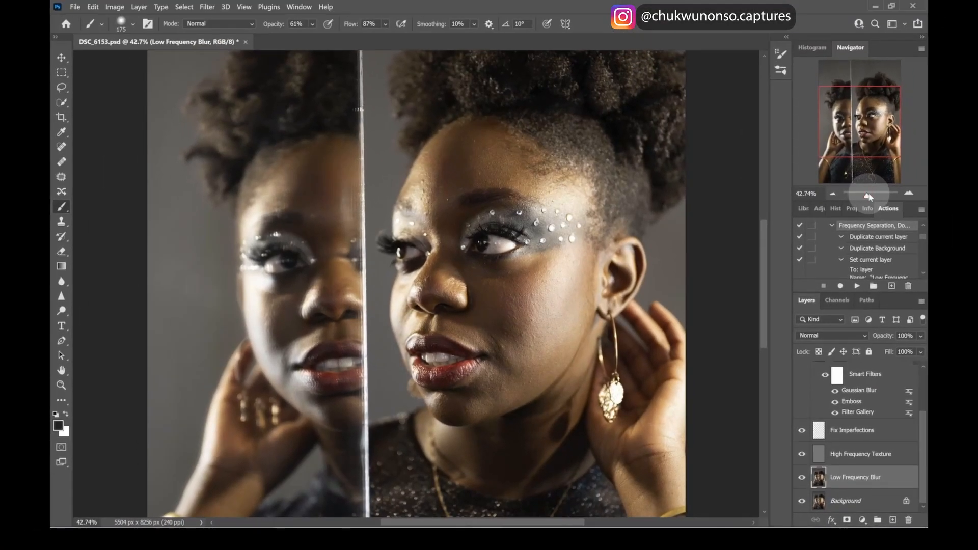
drag(868, 196, 871, 196)
drag(514, 201, 470, 290)
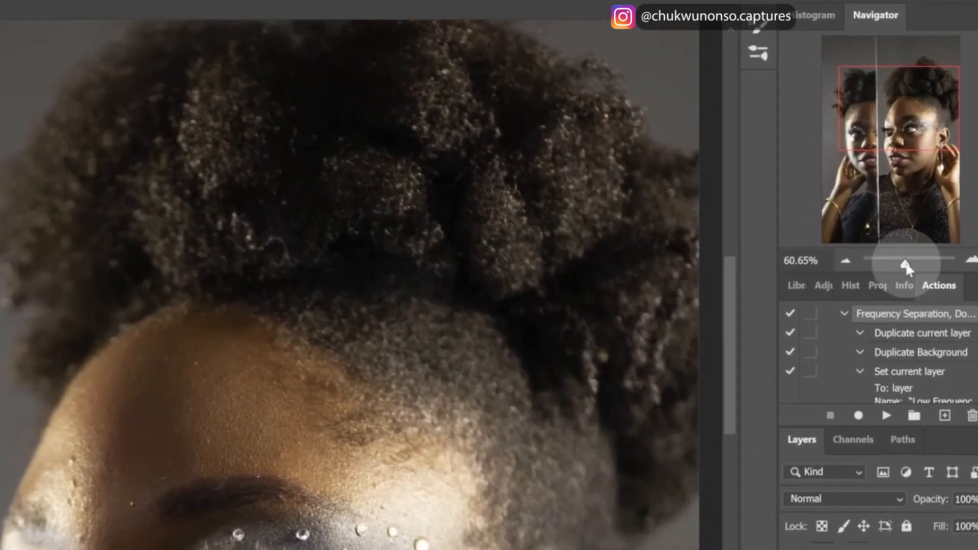
drag(906, 265, 909, 265)
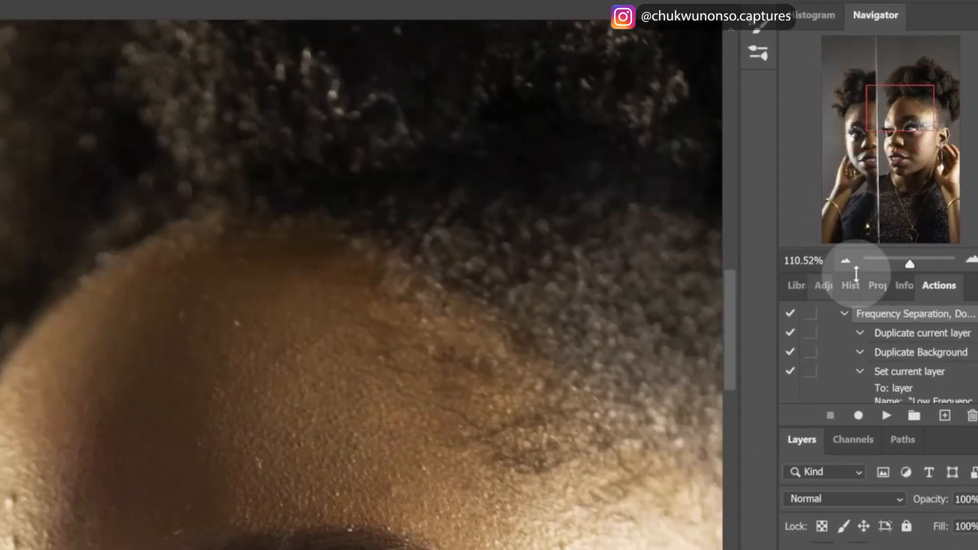
click(905, 261)
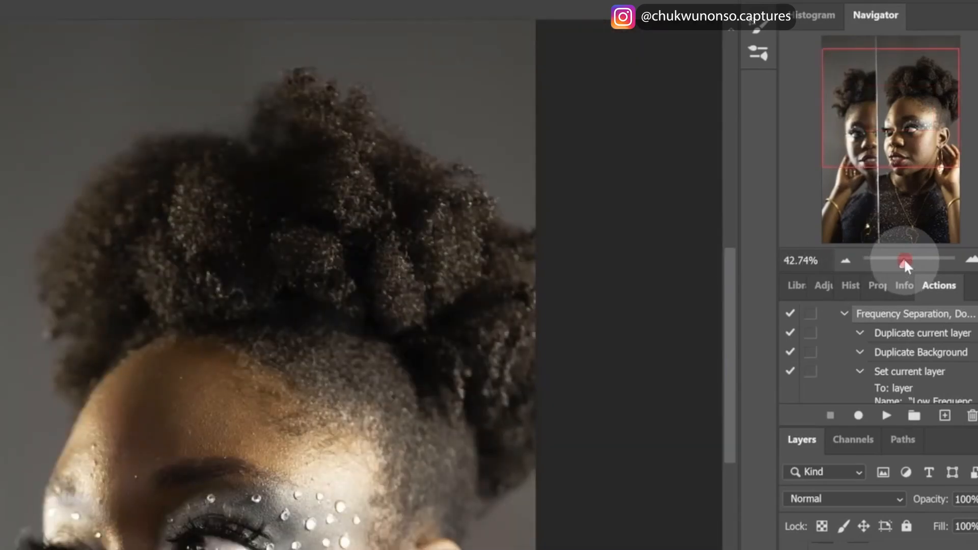
drag(905, 260, 902, 263)
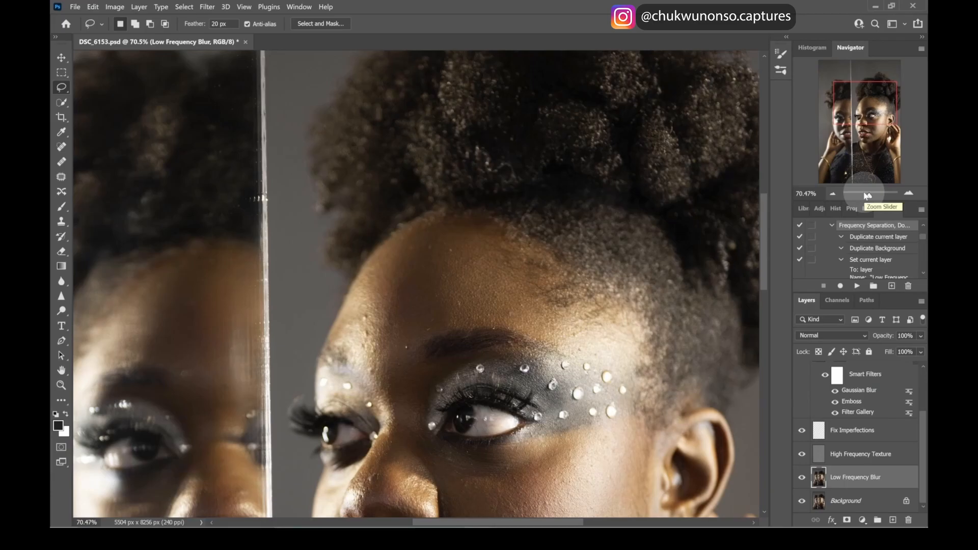
drag(867, 195, 868, 195)
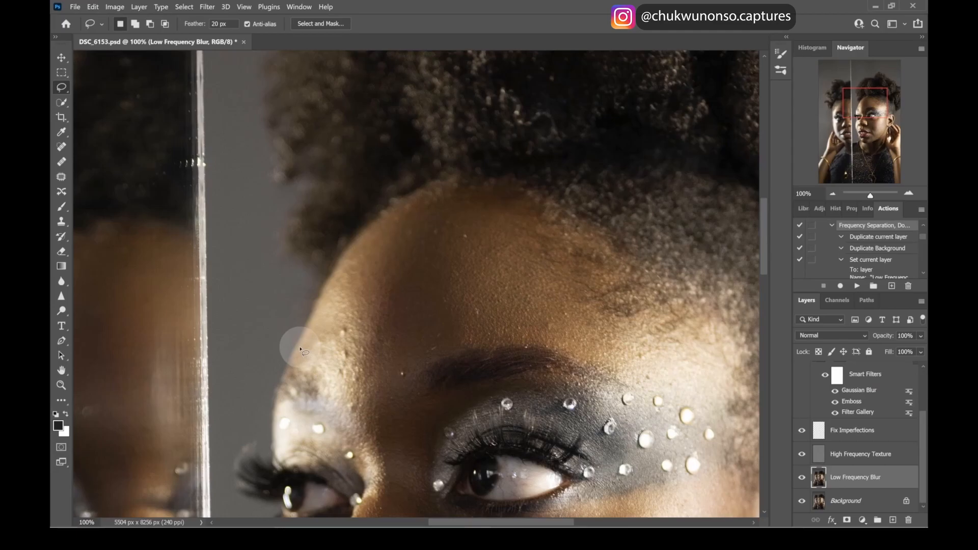
drag(307, 334, 332, 295)
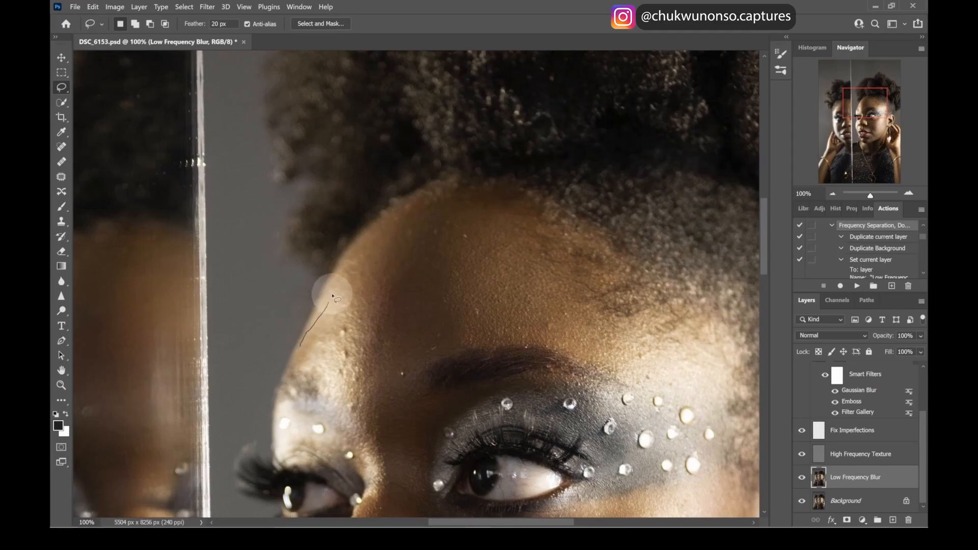
mouse_move(348, 259)
mouse_down()
mouse_move(410, 208)
mouse_move(452, 195)
mouse_move(491, 198)
mouse_move(527, 217)
mouse_move(596, 303)
mouse_move(690, 338)
mouse_up()
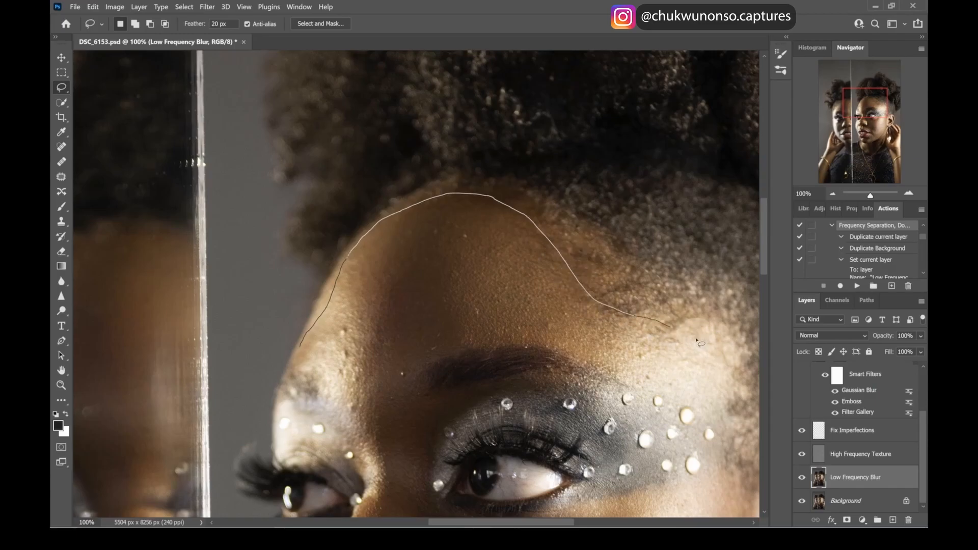
mouse_move(637, 387)
mouse_down()
mouse_move(556, 350)
mouse_move(498, 341)
mouse_move(434, 350)
mouse_move(405, 372)
mouse_move(359, 381)
mouse_up()
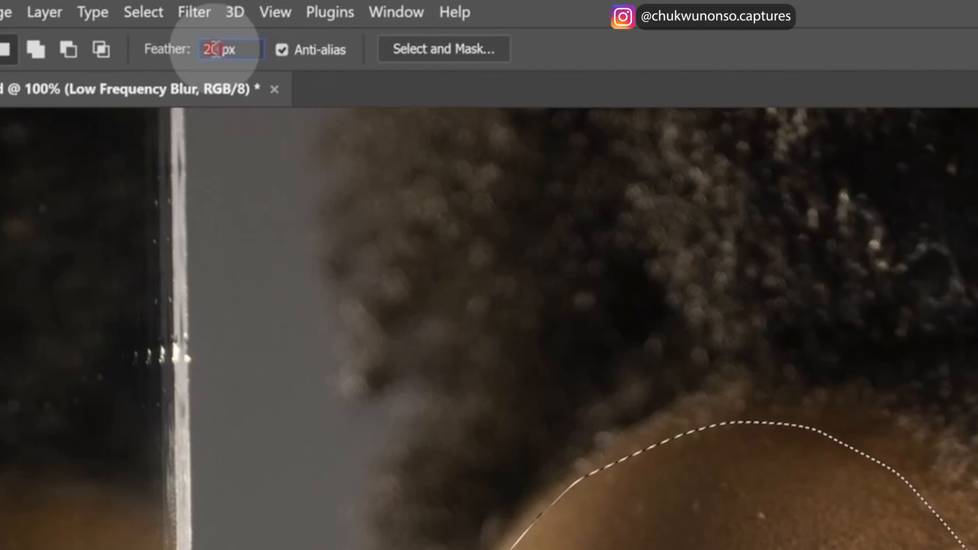
click(230, 49)
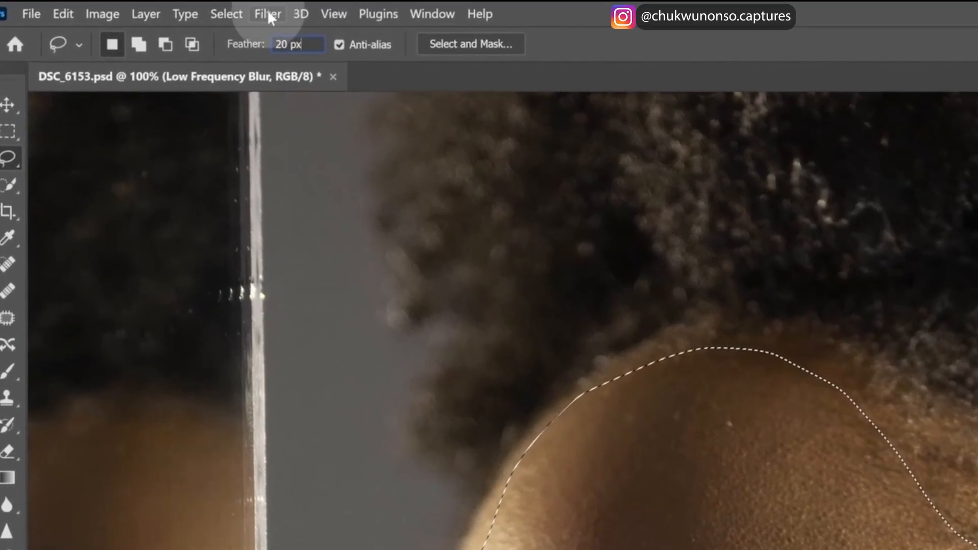
- Open Surface Blur for the forehead selection and set the radius to 98 pixels and the threshold to 234 levels
click(270, 17)
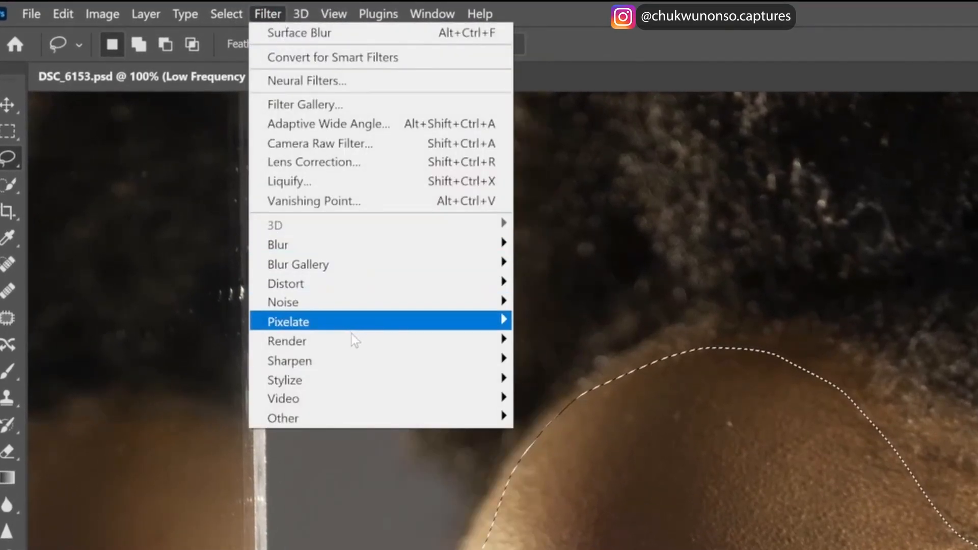
mouse_move(390, 336)
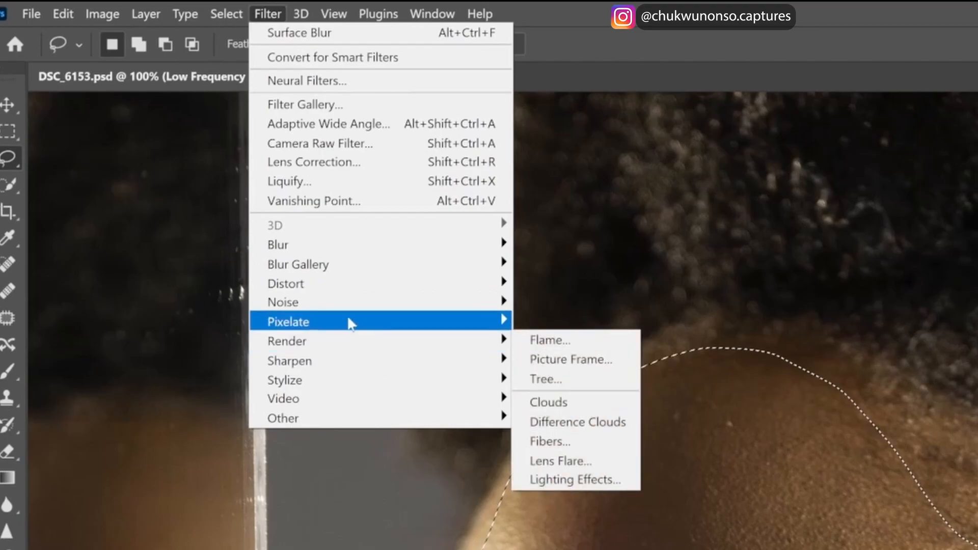
mouse_move(416, 241)
click(553, 439)
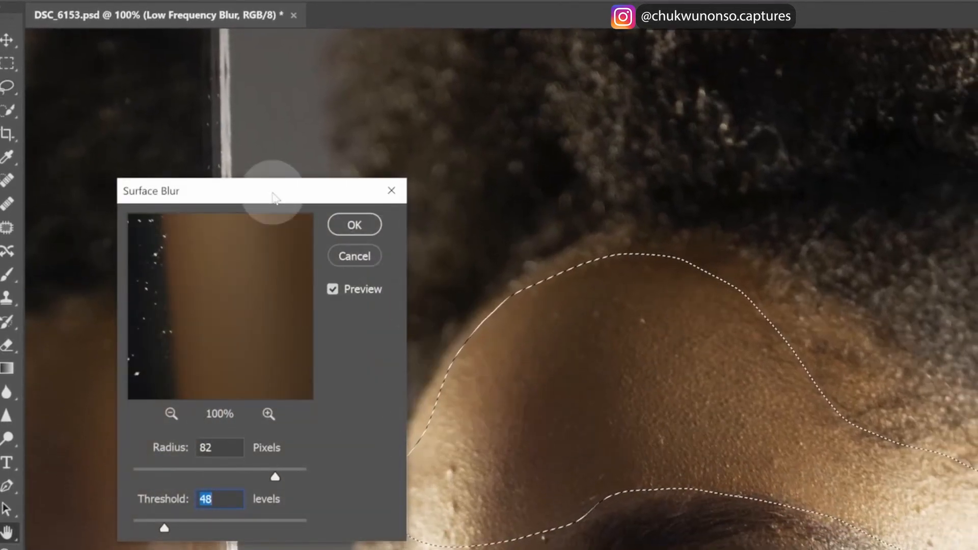
drag(274, 195, 203, 159)
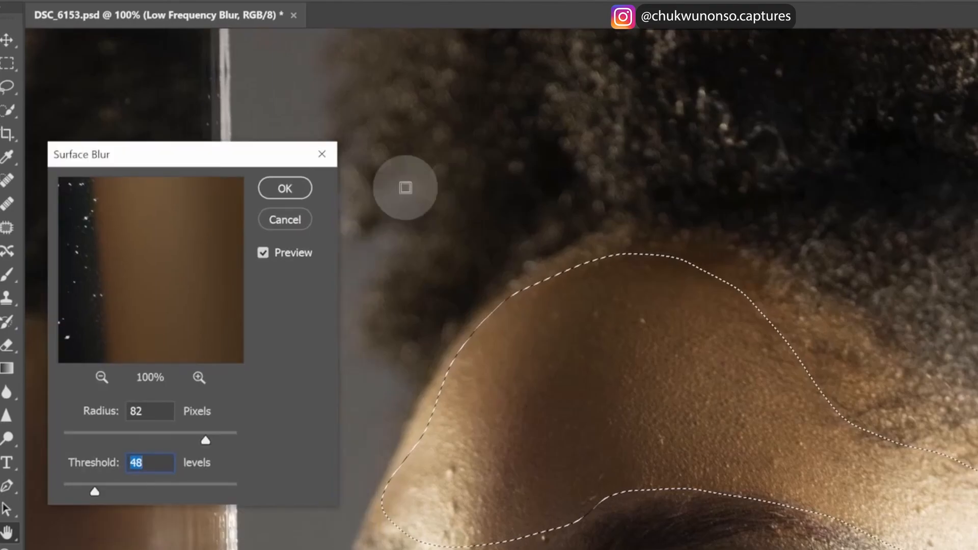
drag(94, 492, 104, 488)
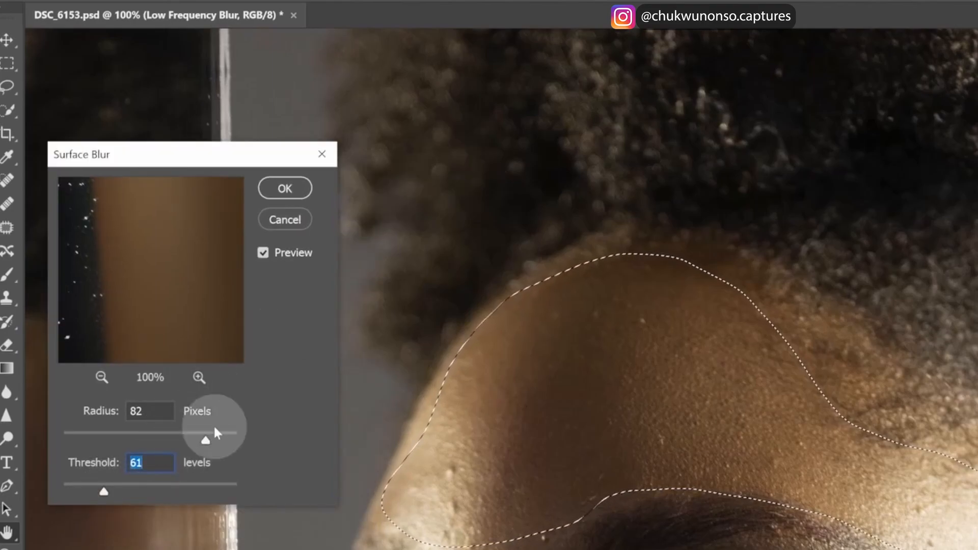
drag(212, 439, 212, 439)
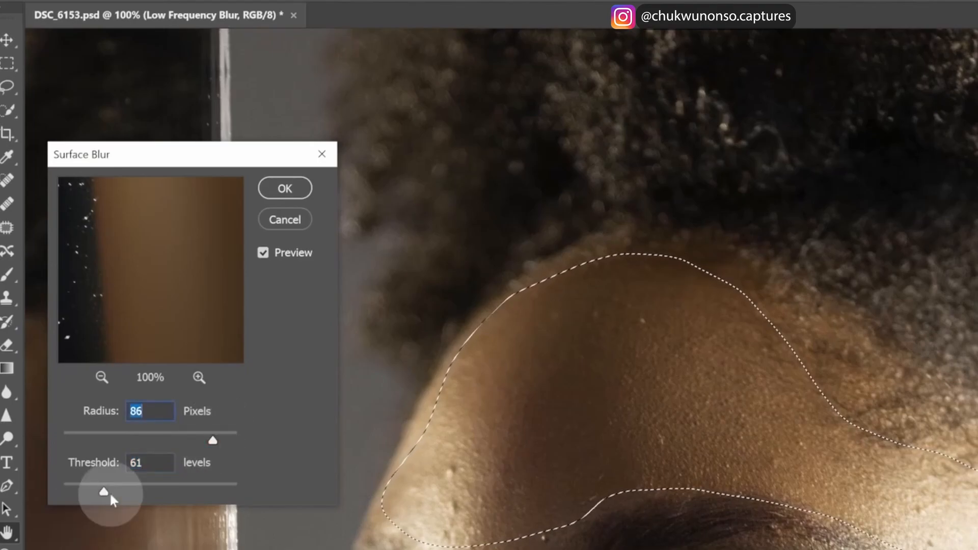
drag(110, 494, 137, 494)
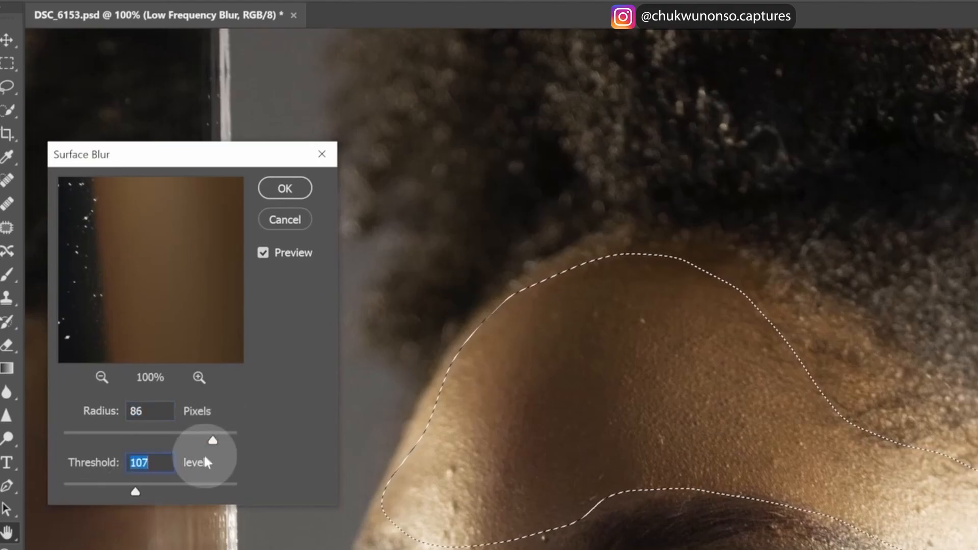
drag(213, 441, 233, 444)
drag(135, 492, 169, 497)
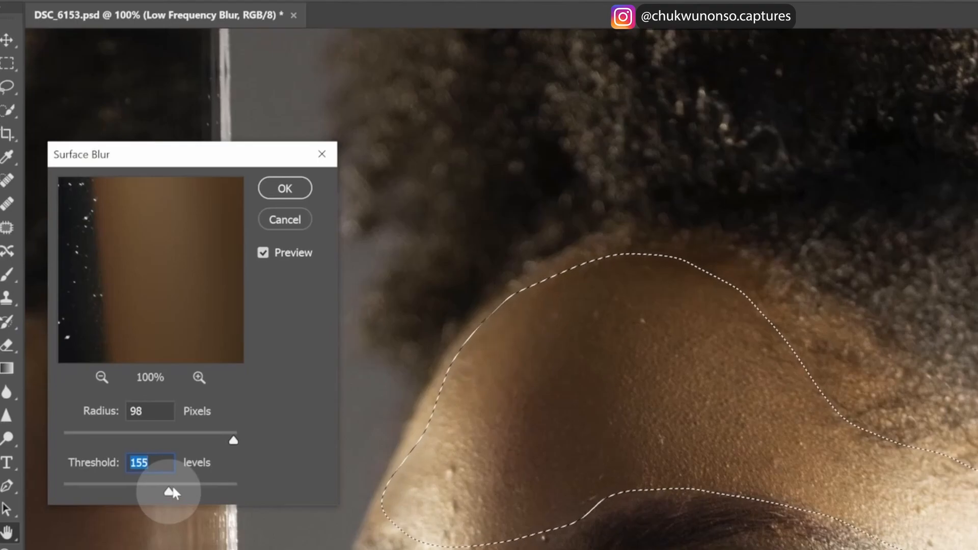
click(197, 492)
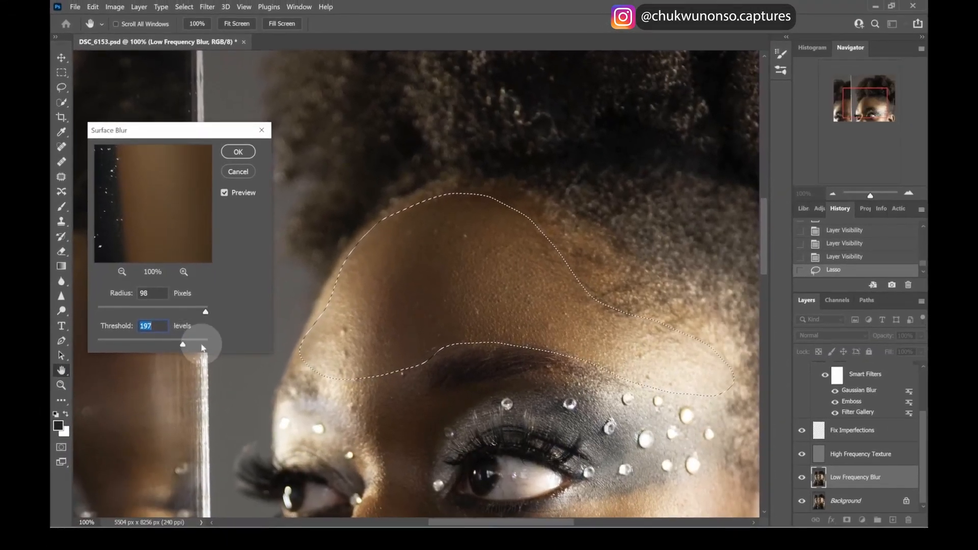
click(187, 345)
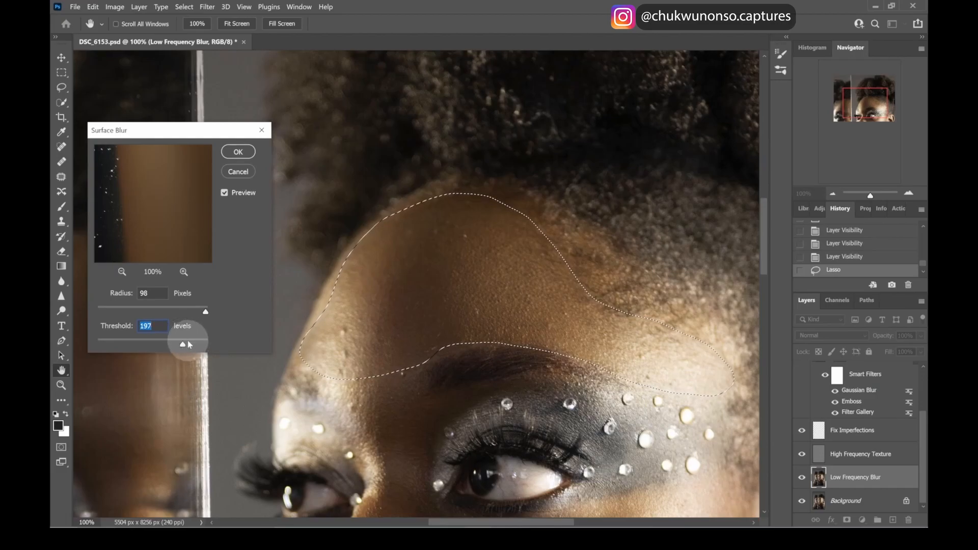
drag(188, 347, 199, 345)
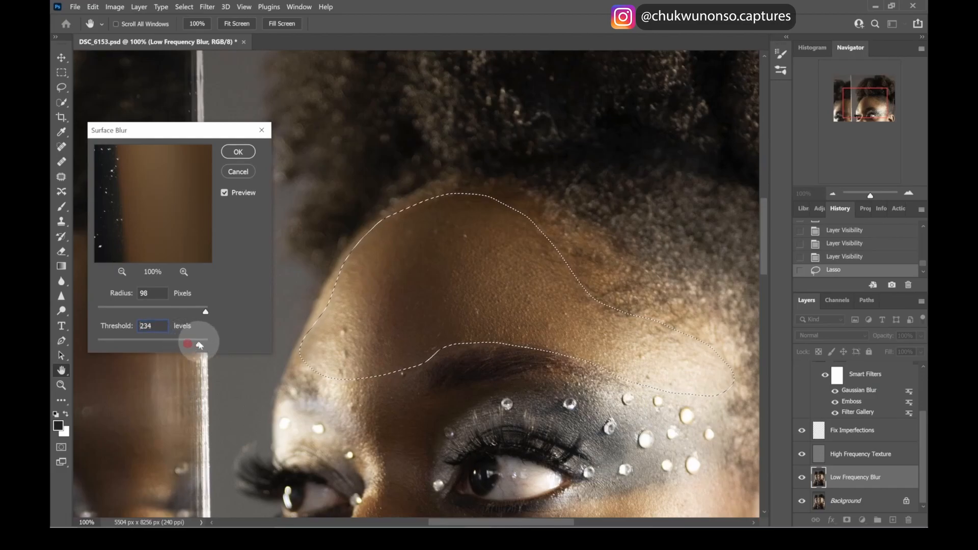
- Compare the forehead with and without the Surface Blur preview
click(225, 193)
click(225, 192)
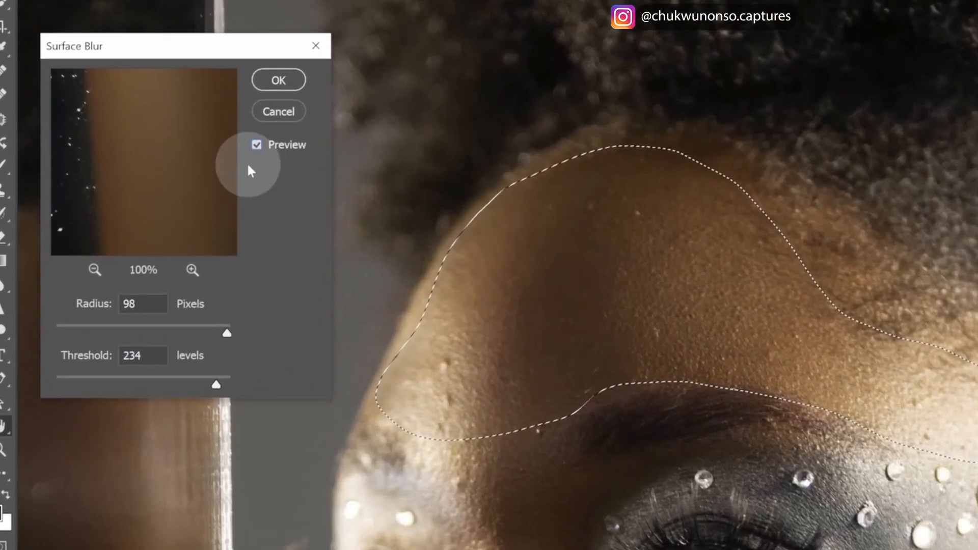
click(253, 146)
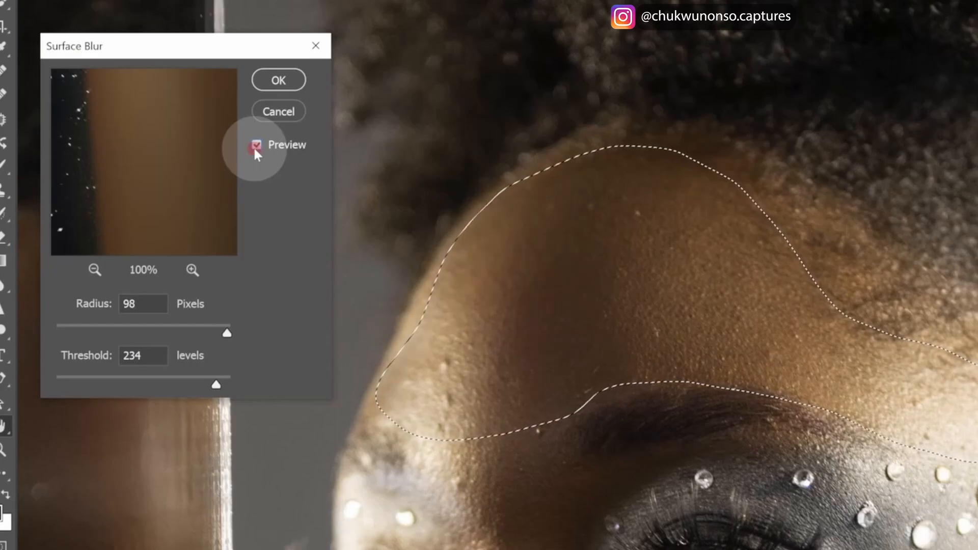
click(257, 146)
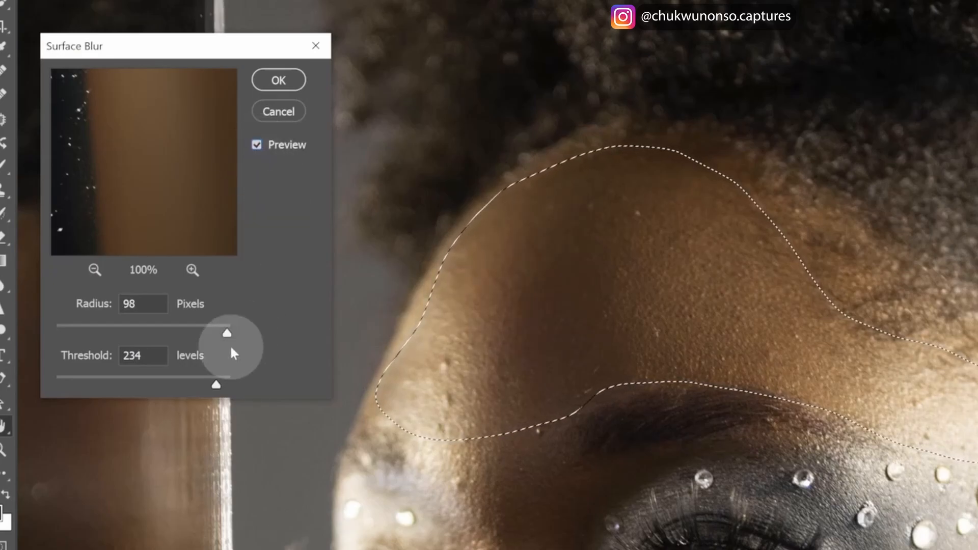
- Fine-tune the Surface Blur to a radius of 100 pixels and a threshold of 248 levels, then apply it to the forehead
drag(216, 384, 230, 384)
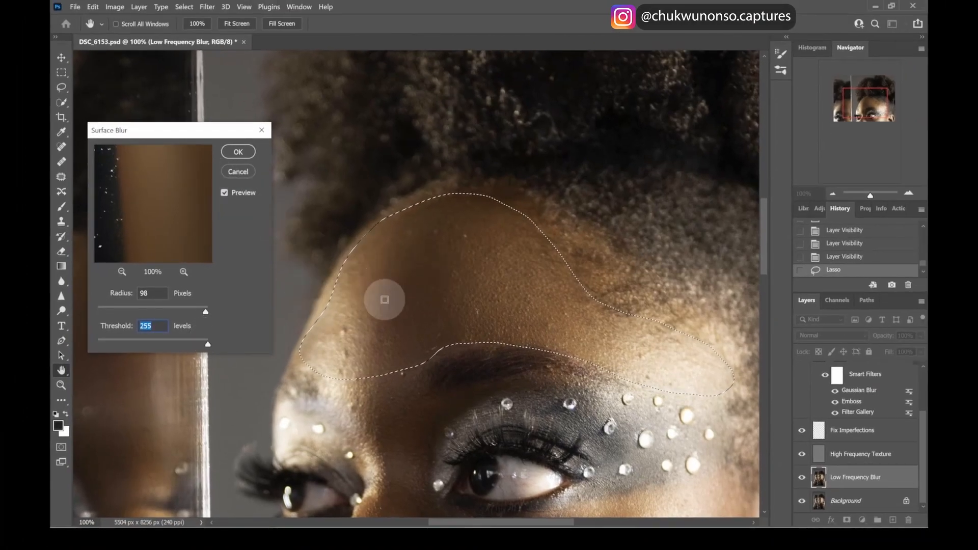
click(224, 193)
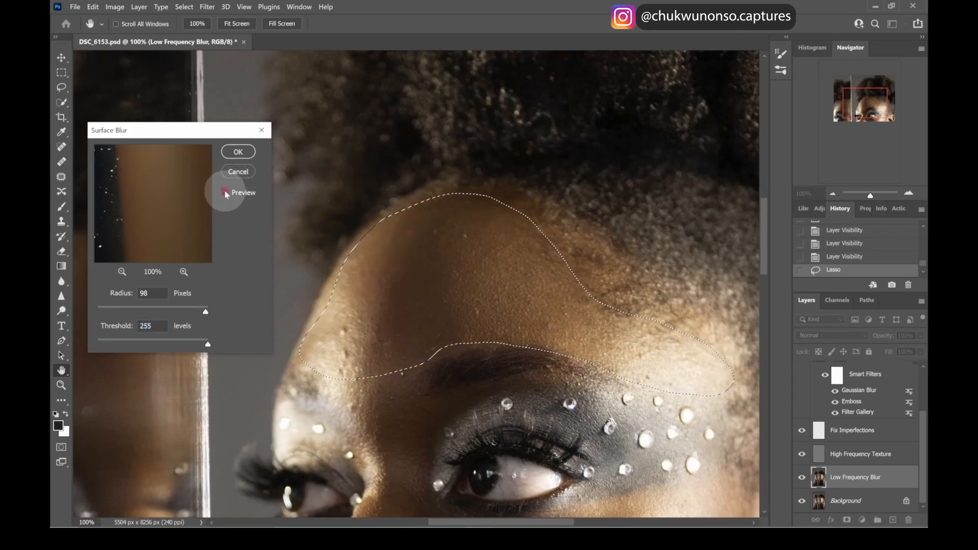
click(225, 193)
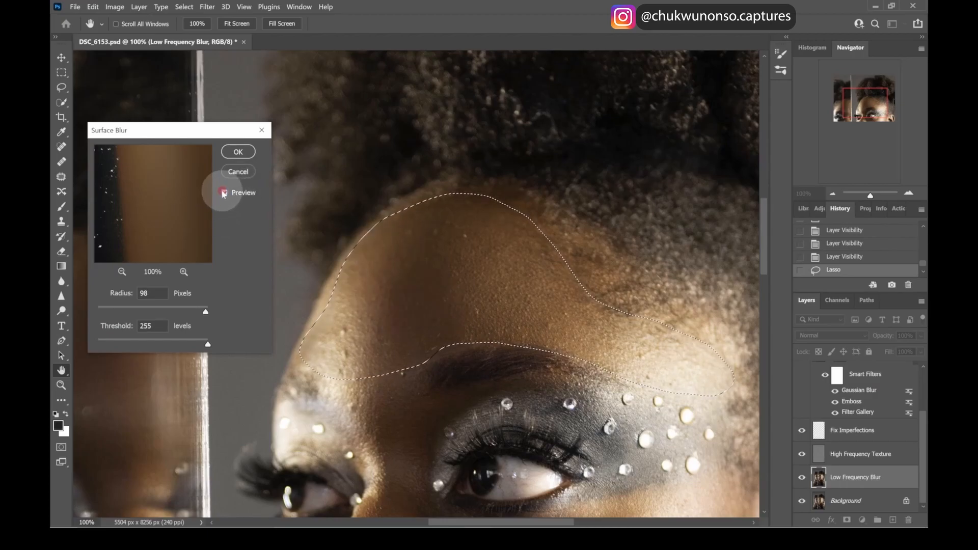
drag(204, 311, 138, 313)
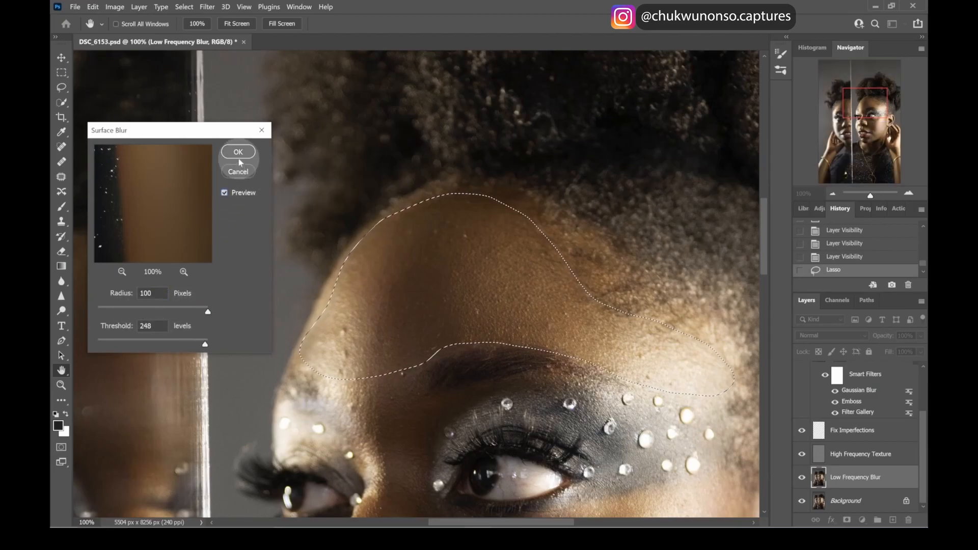
click(238, 152)
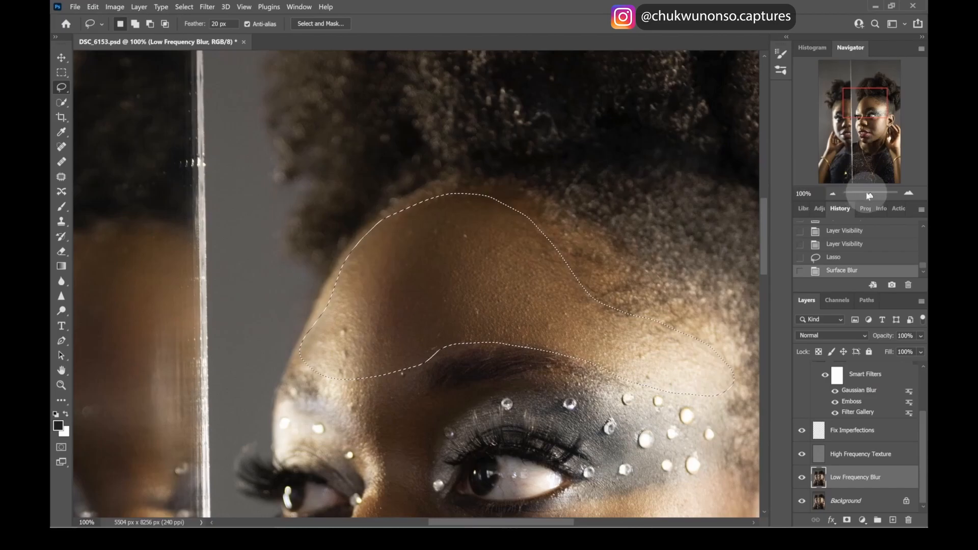
- Review the smoothed forehead against the whole face and clear the forehead selection
drag(870, 198, 869, 197)
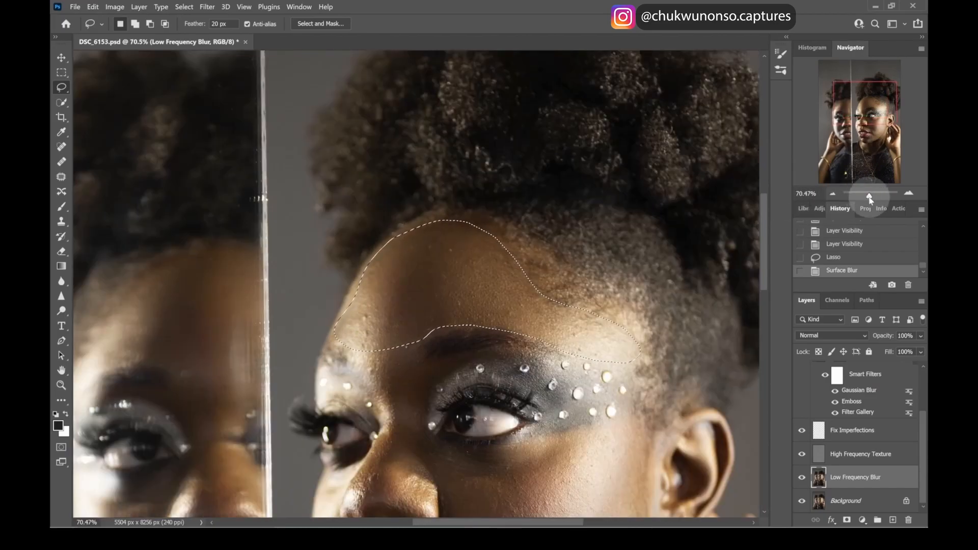
drag(868, 197, 867, 198)
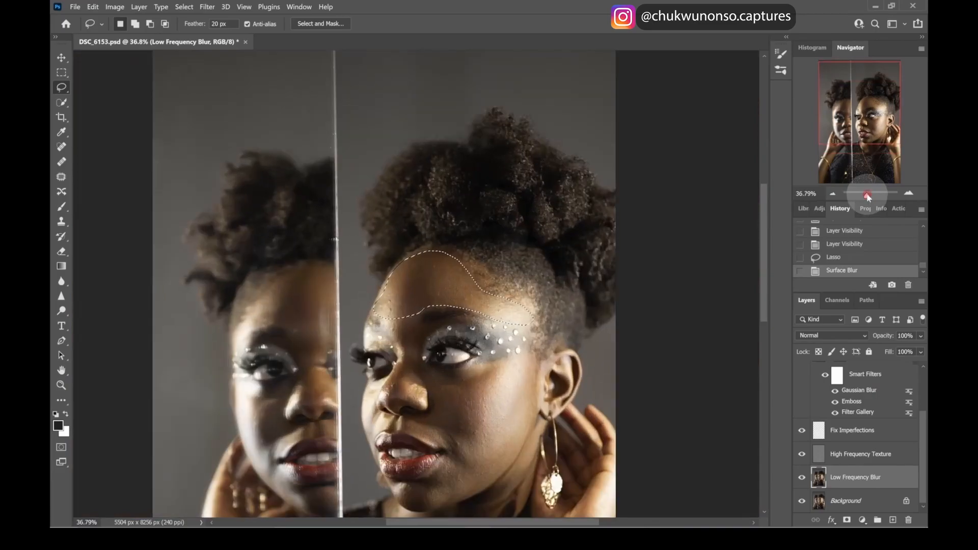
drag(867, 198, 870, 199)
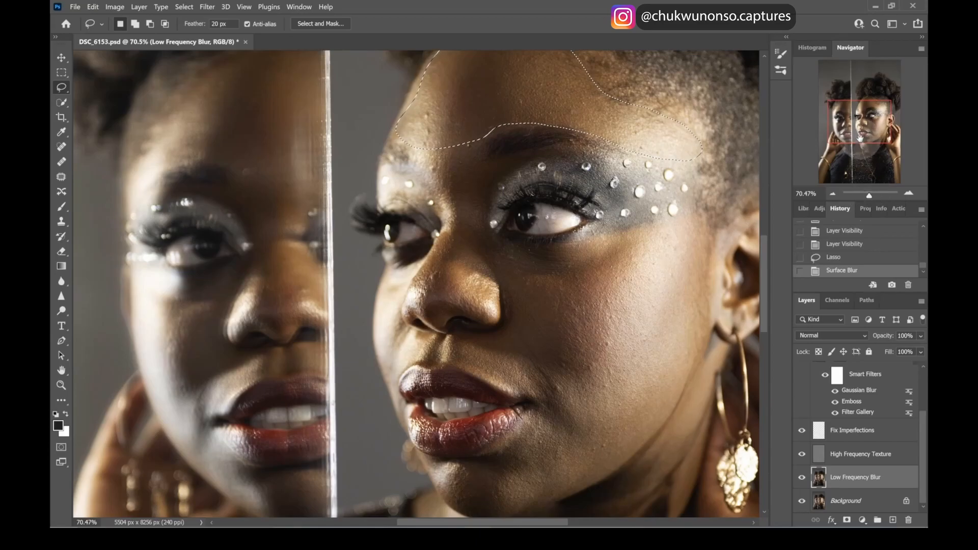
drag(597, 113, 604, 192)
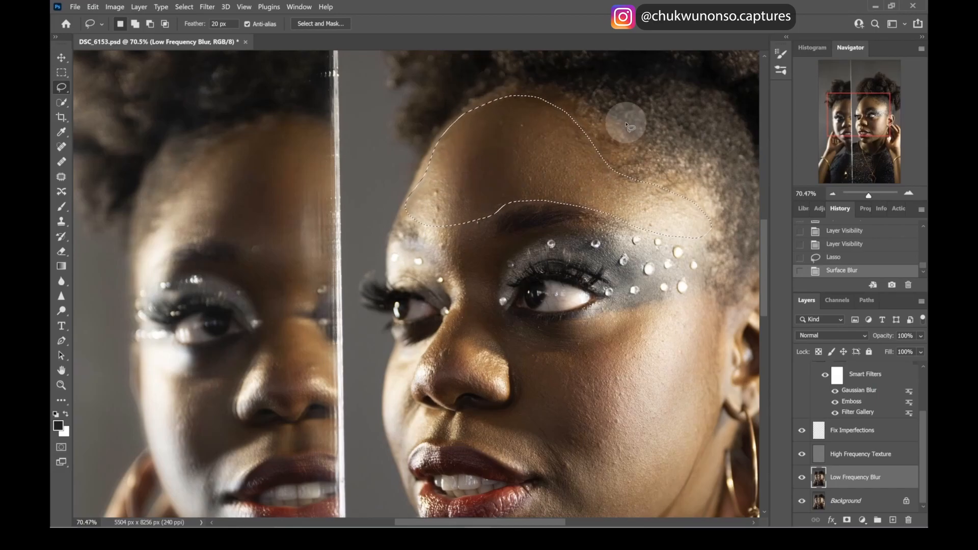
key(ctrl+d)
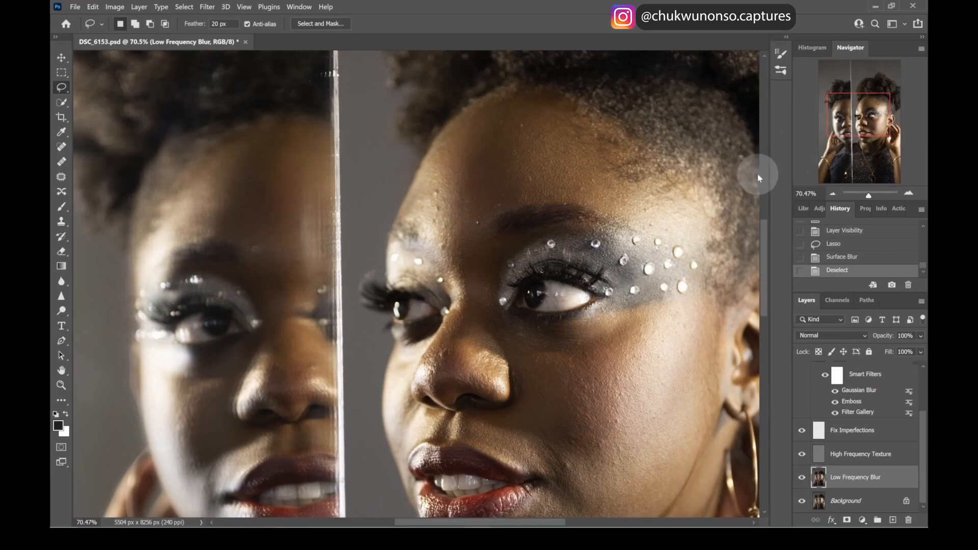
scroll(645, 233, down, 3)
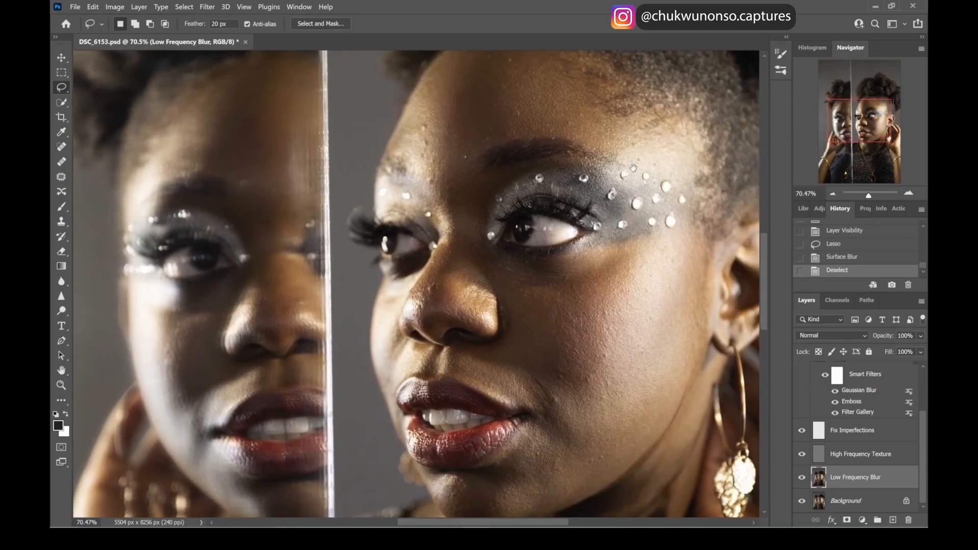
- Lasso the skin between the eyebrows down to the nose bridge and reapply the last Surface Blur to it
mouse_move(395, 145)
mouse_down()
mouse_move(485, 135)
mouse_move(475, 161)
mouse_move(494, 201)
mouse_move(483, 256)
mouse_move(463, 263)
mouse_move(440, 240)
mouse_up()
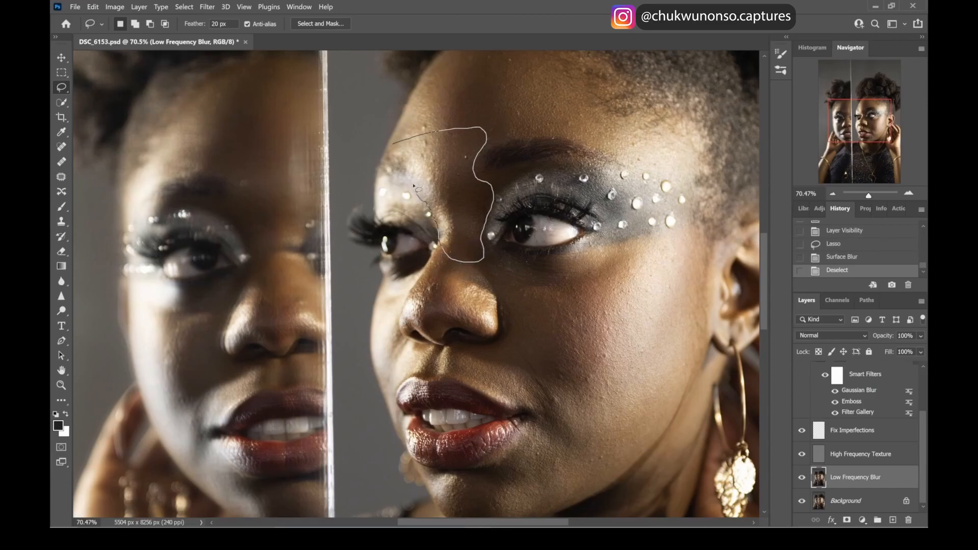
drag(392, 145, 395, 148)
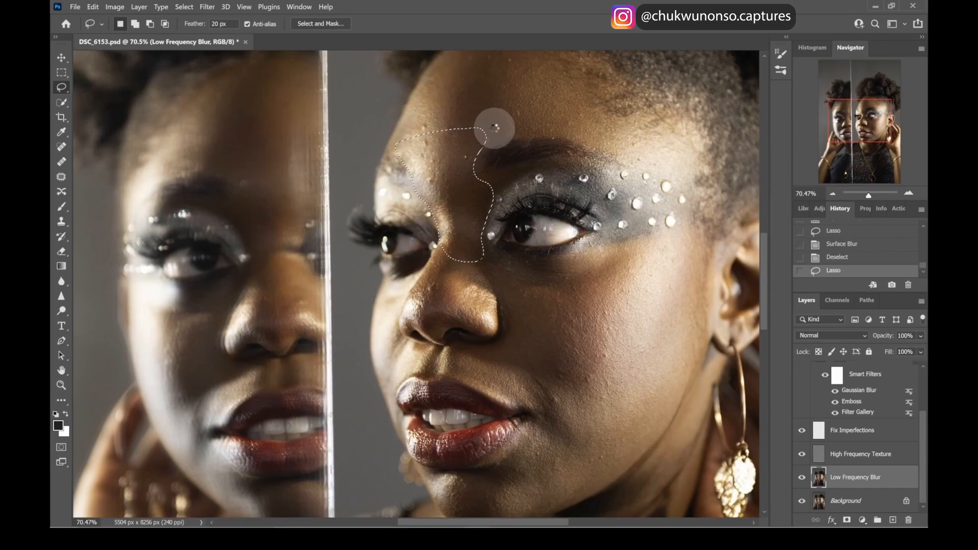
key(ctrl+f)
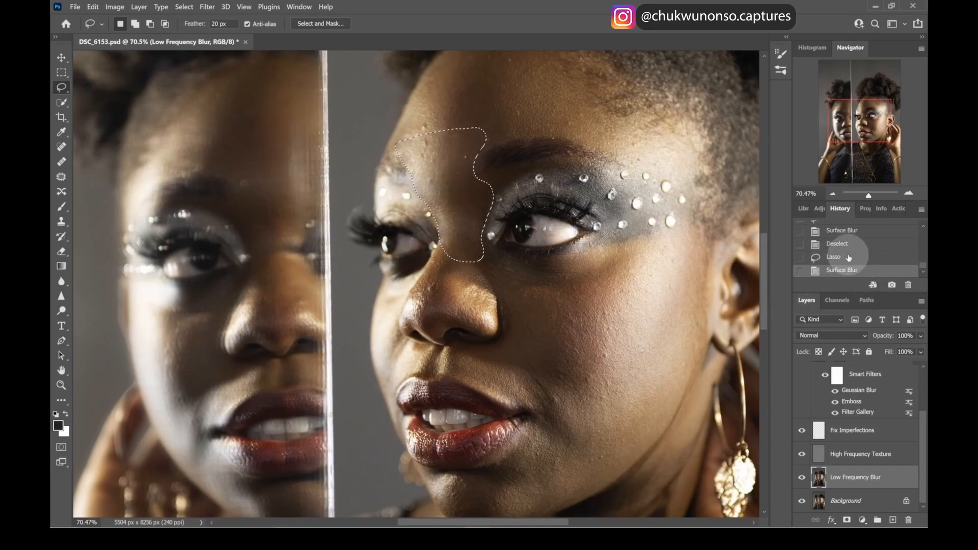
- Compare the area between the eyebrows before and after the Surface Blur through the history states, and clear the selection
click(847, 259)
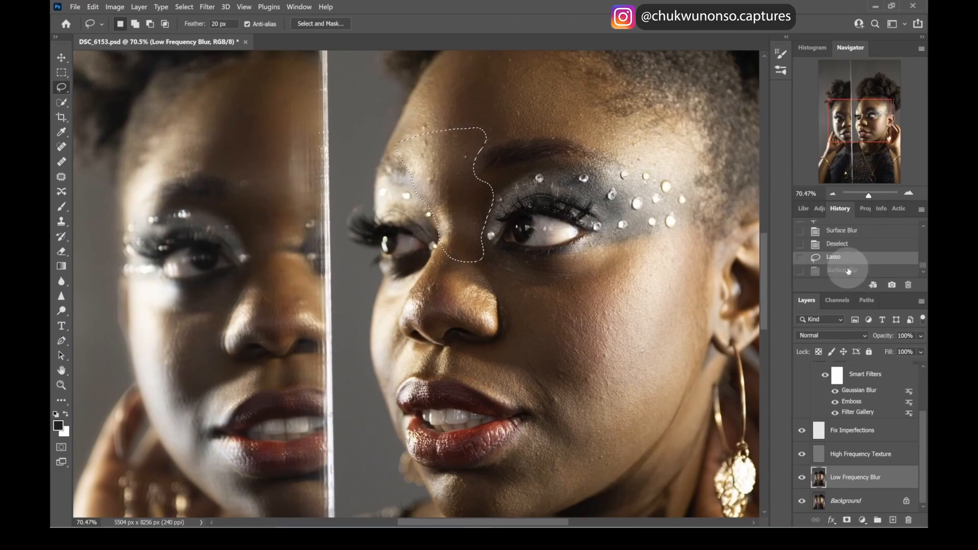
click(848, 272)
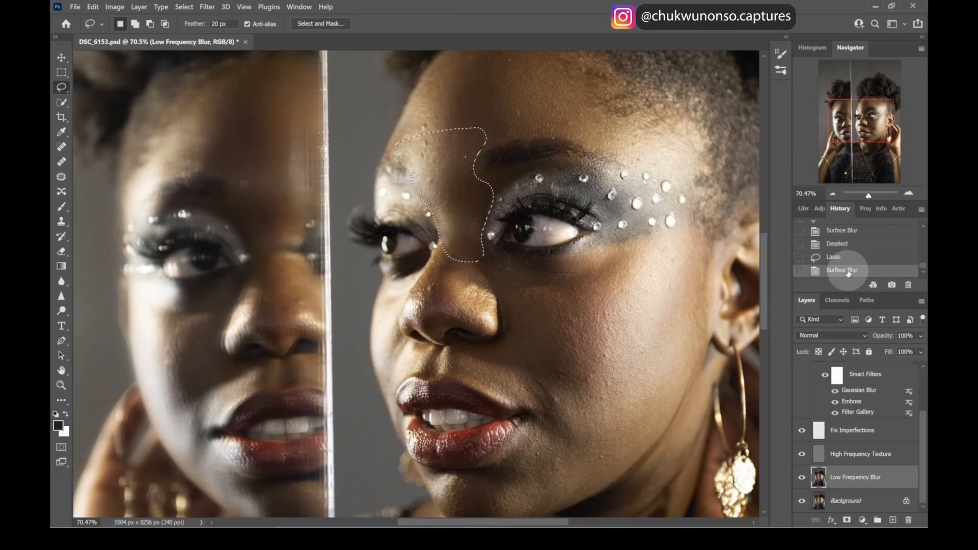
click(848, 257)
click(852, 273)
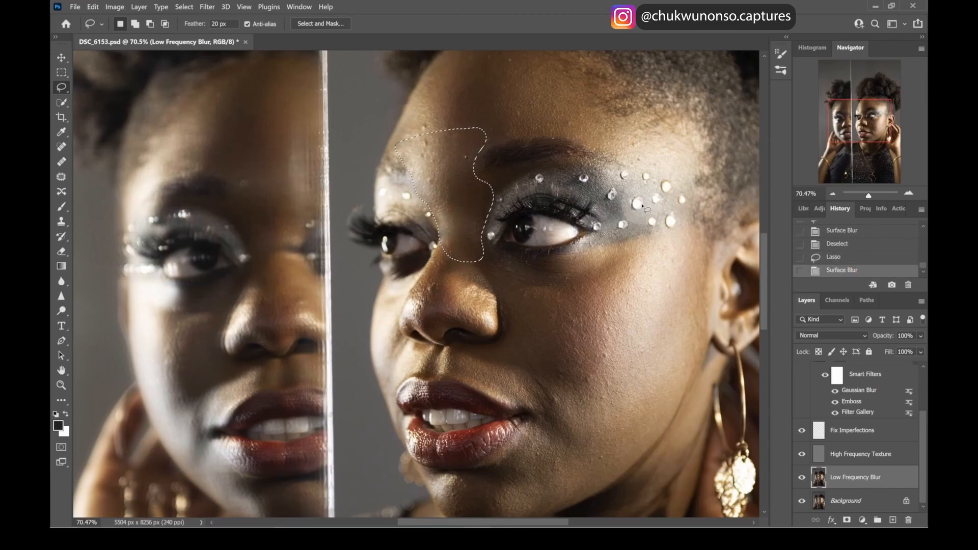
key(ctrl+d)
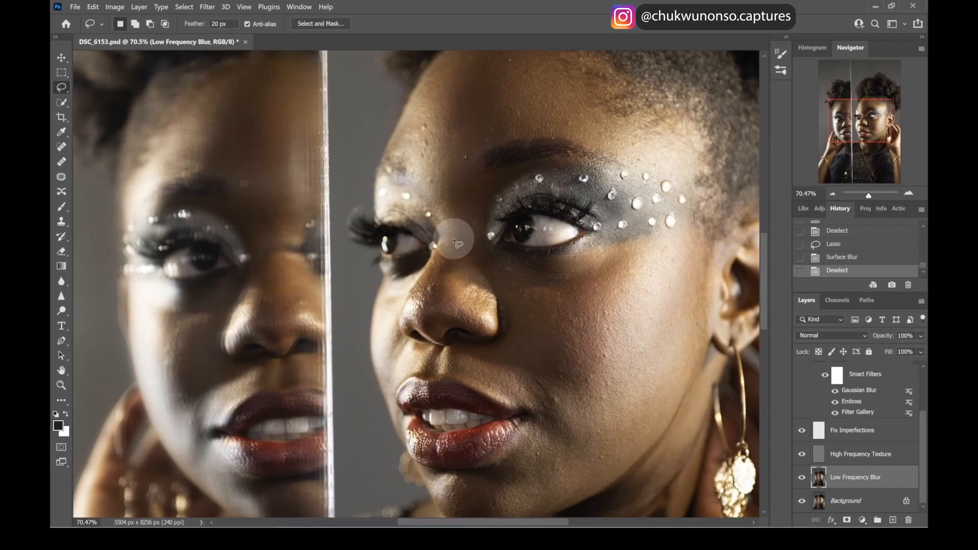
- Lasso the near cheek from under the eye to the chin, reapply Surface Blur, and clear the selection
mouse_move(447, 240)
mouse_down()
mouse_move(506, 264)
mouse_move(580, 259)
mouse_move(637, 239)
mouse_move(688, 239)
mouse_move(707, 250)
mouse_move(714, 285)
mouse_move(693, 364)
mouse_move(620, 483)
mouse_move(535, 517)
mouse_move(474, 519)
mouse_move(465, 481)
mouse_move(537, 419)
mouse_move(528, 404)
mouse_move(454, 365)
mouse_move(455, 348)
mouse_move(498, 336)
mouse_move(497, 316)
mouse_move(489, 293)
mouse_move(444, 265)
mouse_move(448, 243)
mouse_up()
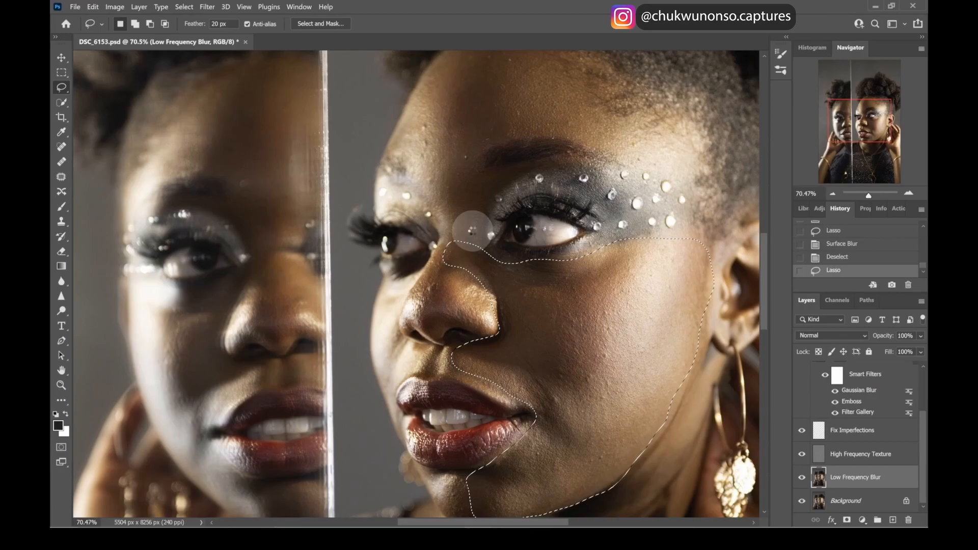
key(ctrl+alt+f)
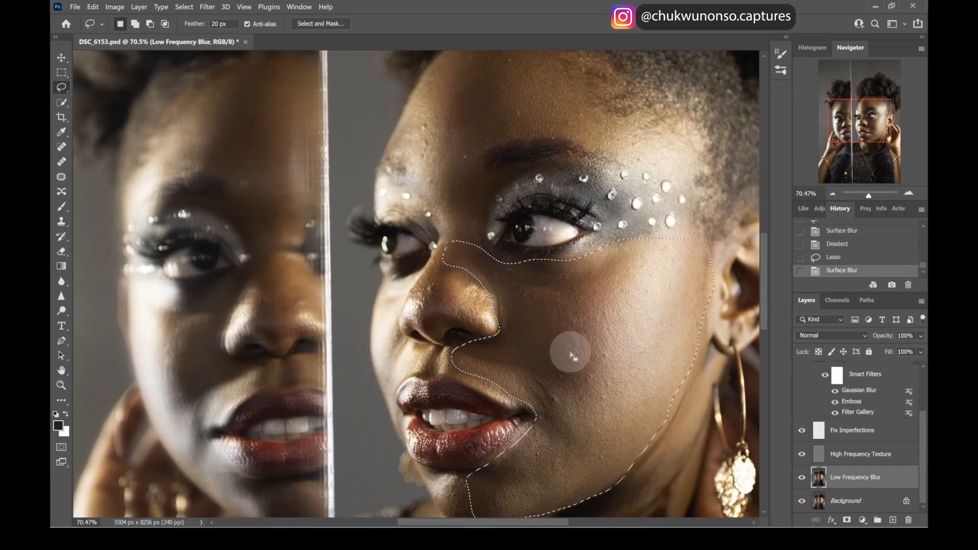
drag(566, 360, 550, 303)
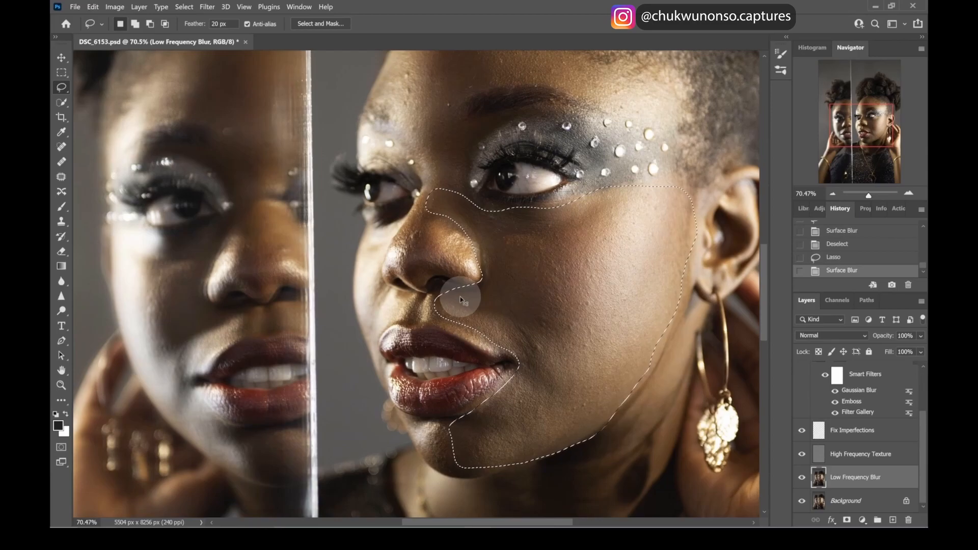
key(ctrl+d)
- Try smoothing a lassoed area of the far cheek and upper lip with Surface Blur, undo the blur, and clear the selection
mouse_move(365, 222)
mouse_down()
mouse_move(395, 222)
mouse_move(381, 260)
mouse_move(400, 296)
mouse_move(448, 304)
mouse_move(459, 319)
mouse_move(397, 324)
mouse_move(380, 335)
mouse_move(378, 359)
mouse_move(350, 322)
mouse_move(354, 240)
mouse_move(370, 216)
mouse_up()
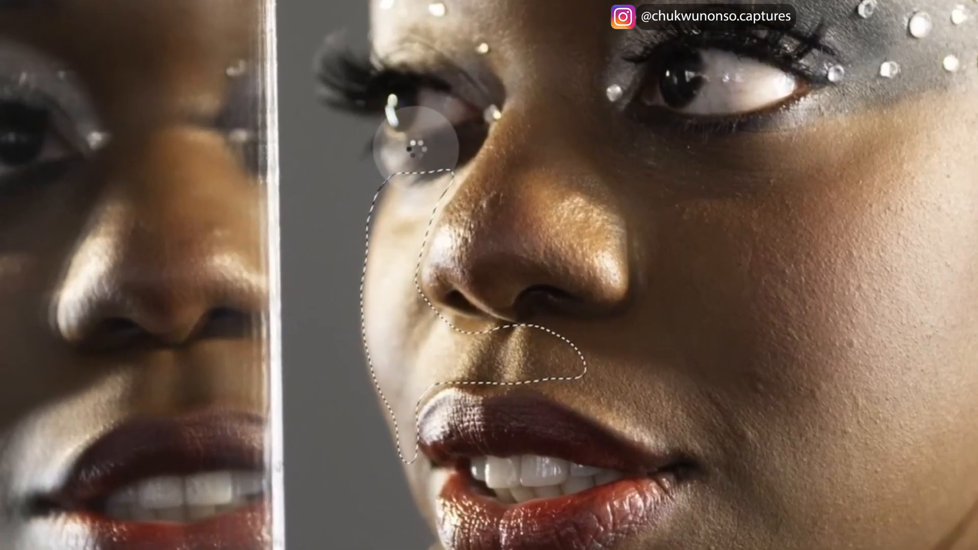
key(ctrl+d)
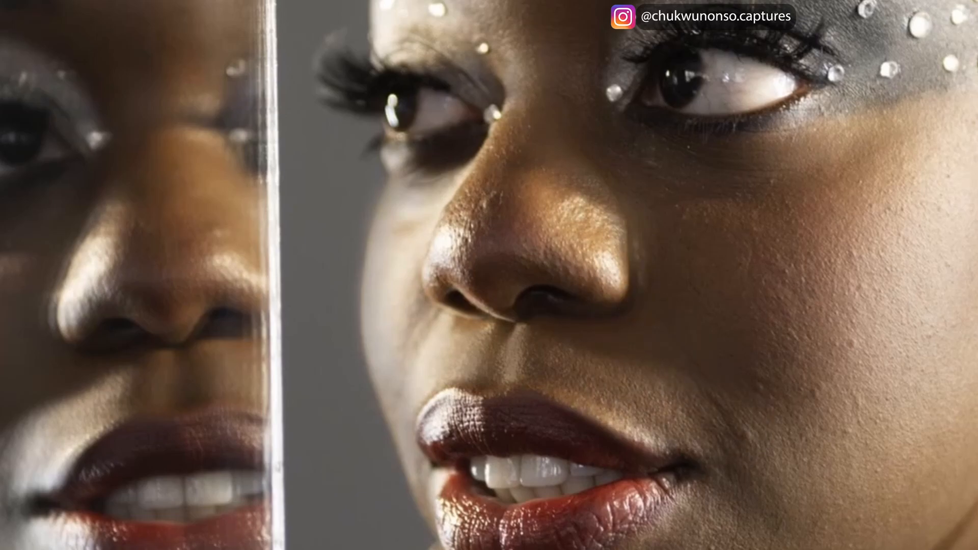
key(ctrl+shift+d)
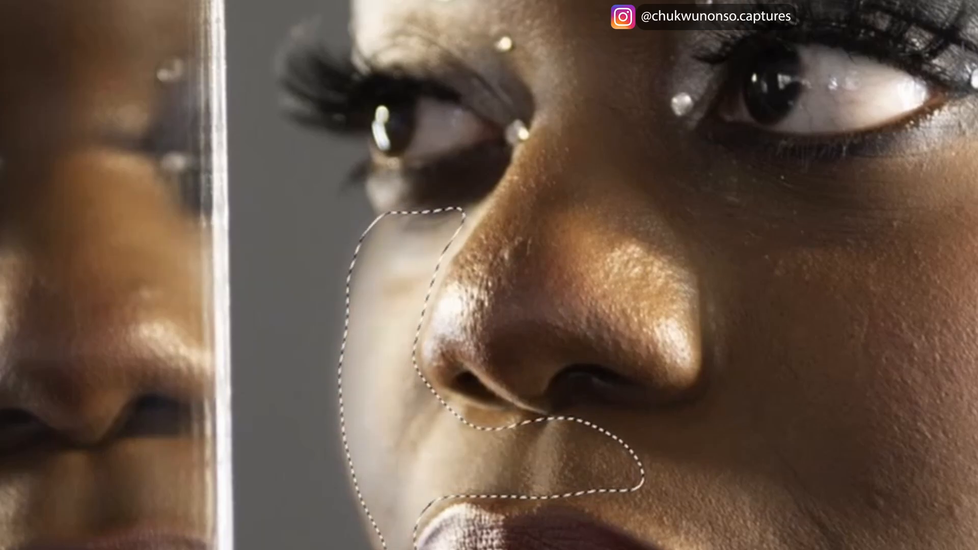
key(ctrl+z)
key(ctrl+d)
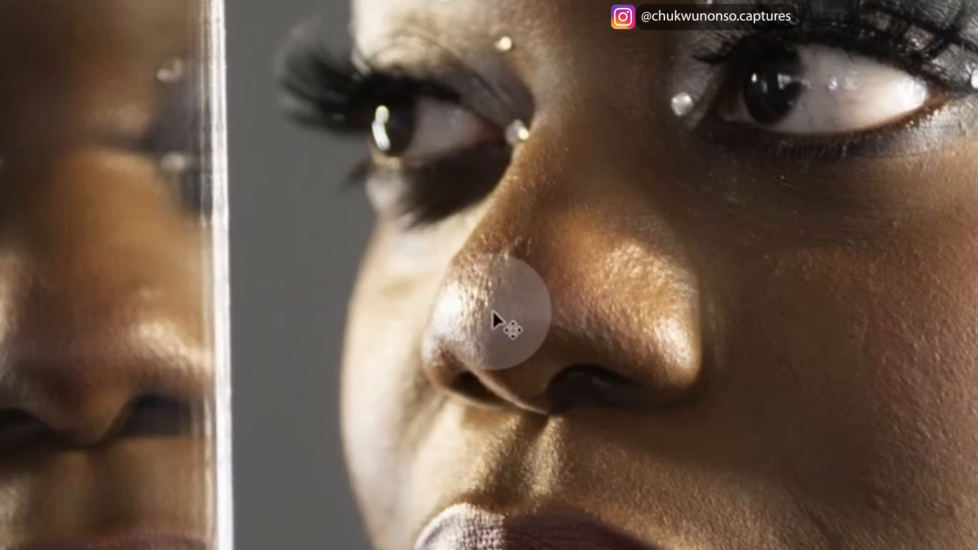
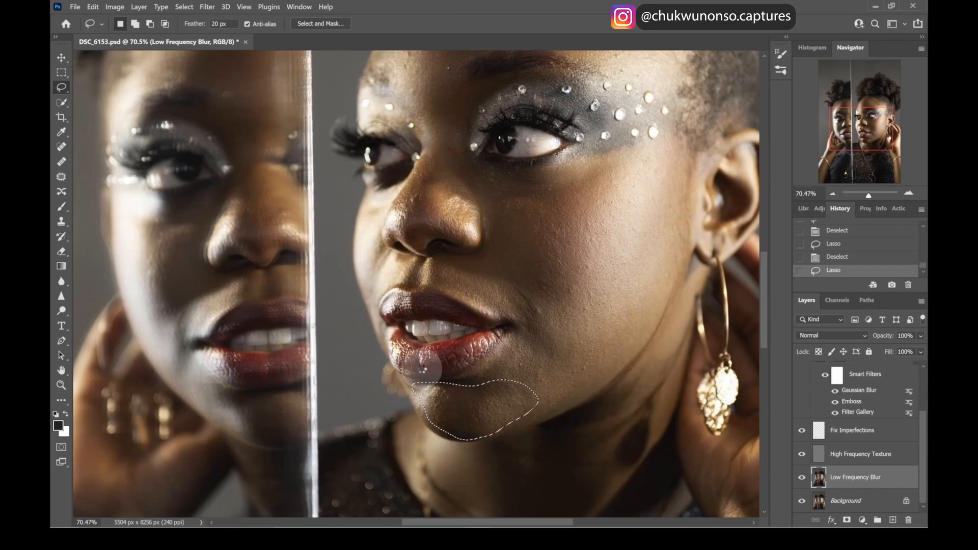
- Reapply Surface Blur to the chin selection and to a lassoed area of the neck, clearing each selection
key(ctrl+alt+f)
key(ctrl+d)
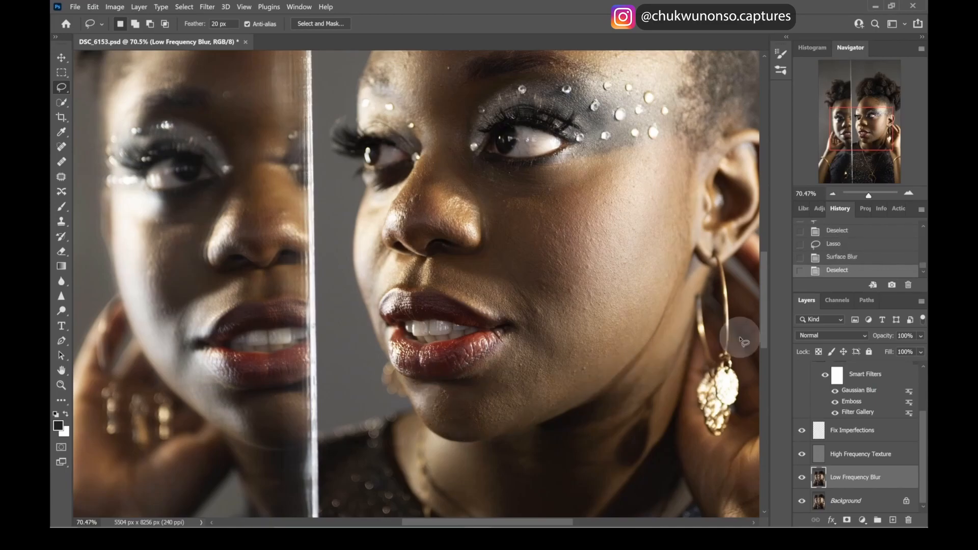
mouse_move(628, 387)
mouse_down()
mouse_move(585, 323)
mouse_move(572, 266)
mouse_up()
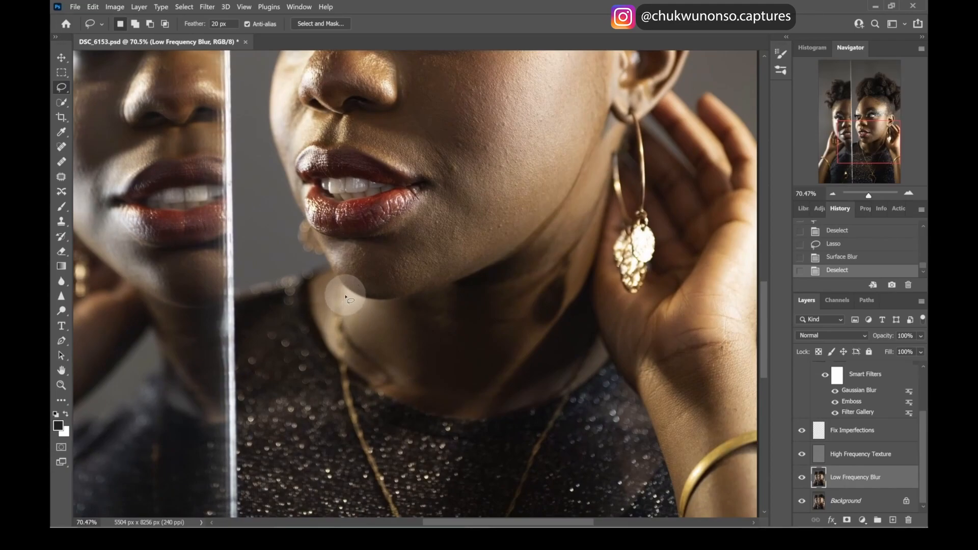
mouse_move(345, 297)
mouse_down()
mouse_move(410, 314)
mouse_move(506, 277)
mouse_move(561, 221)
mouse_move(603, 146)
mouse_move(609, 162)
mouse_move(593, 199)
mouse_move(571, 372)
mouse_move(522, 404)
mouse_move(487, 415)
mouse_move(431, 402)
mouse_move(360, 339)
mouse_move(340, 296)
mouse_up()
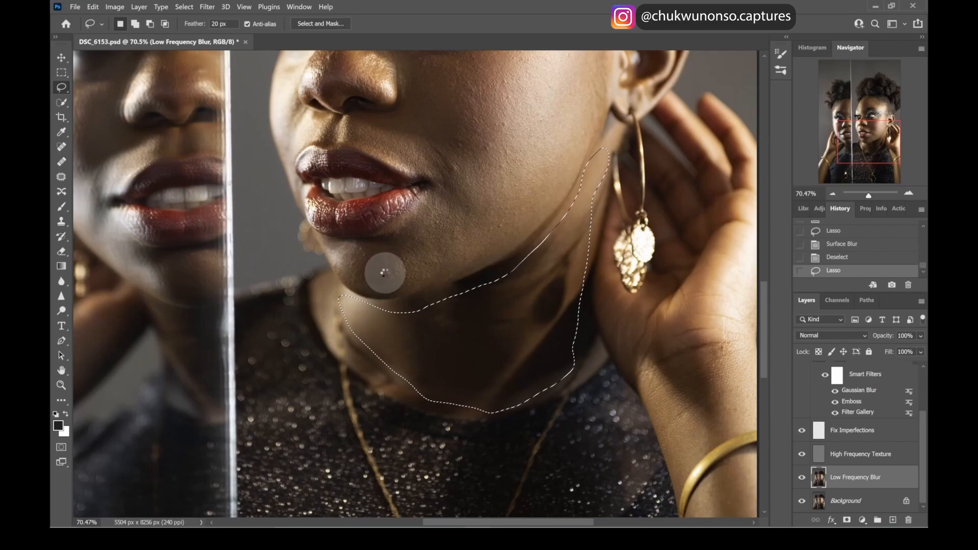
key(ctrl+alt+f)
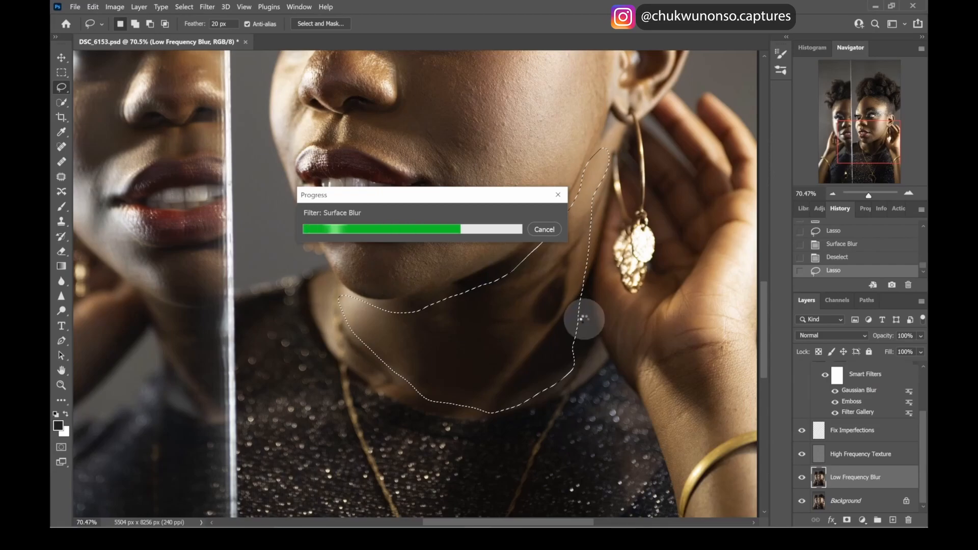
key(ctrl+d)
- Lasso the wrist skin above the bracelet, apply the last Surface Blur twice, and clear the selection
drag(571, 327, 423, 146)
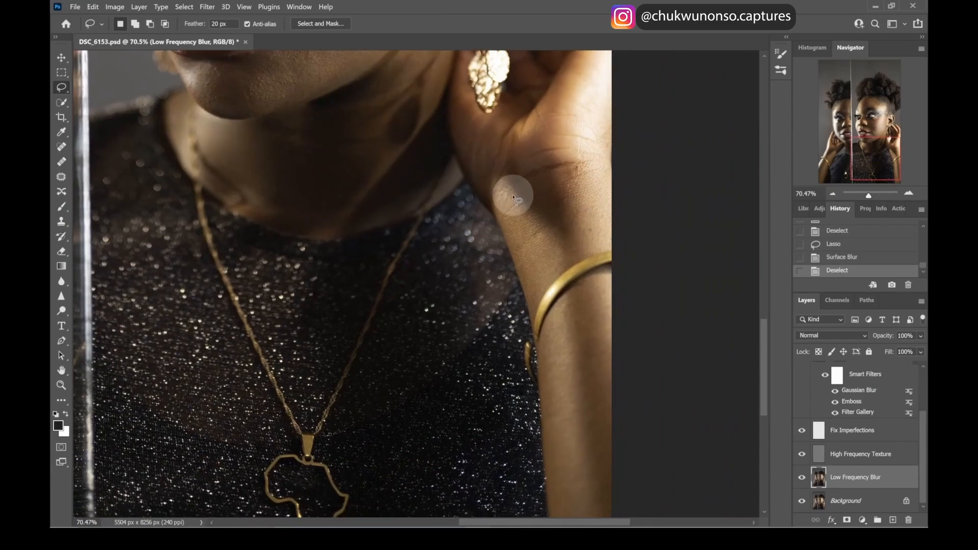
mouse_move(498, 192)
mouse_down()
mouse_move(600, 163)
mouse_move(626, 209)
mouse_move(593, 252)
mouse_move(542, 291)
mouse_move(526, 289)
mouse_move(499, 194)
mouse_up()
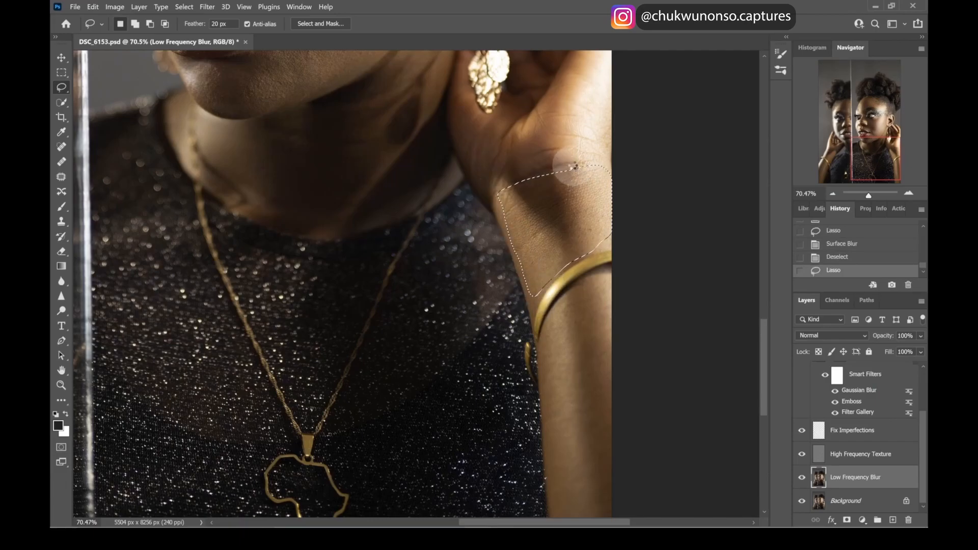
key(ctrl+alt+f)
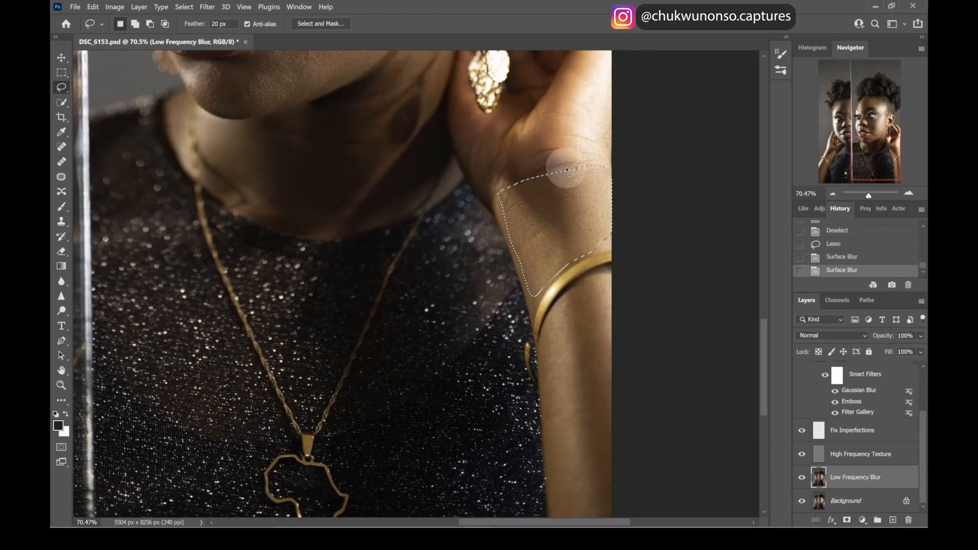
key(ctrl+d)
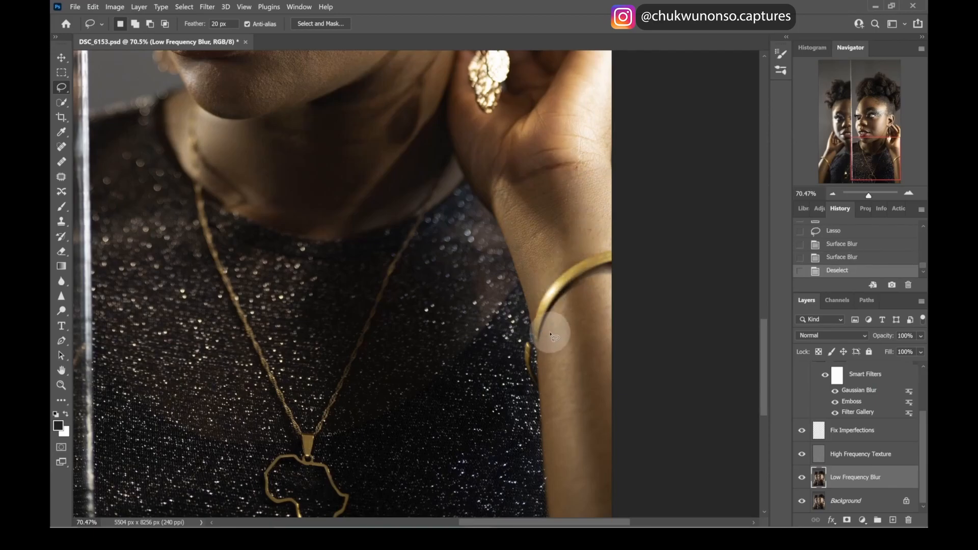
- Lasso the forearm below the bracelet, reapply Surface Blur, and clear the selection
scroll(553, 324, down, 2)
scroll(552, 324, down, 3)
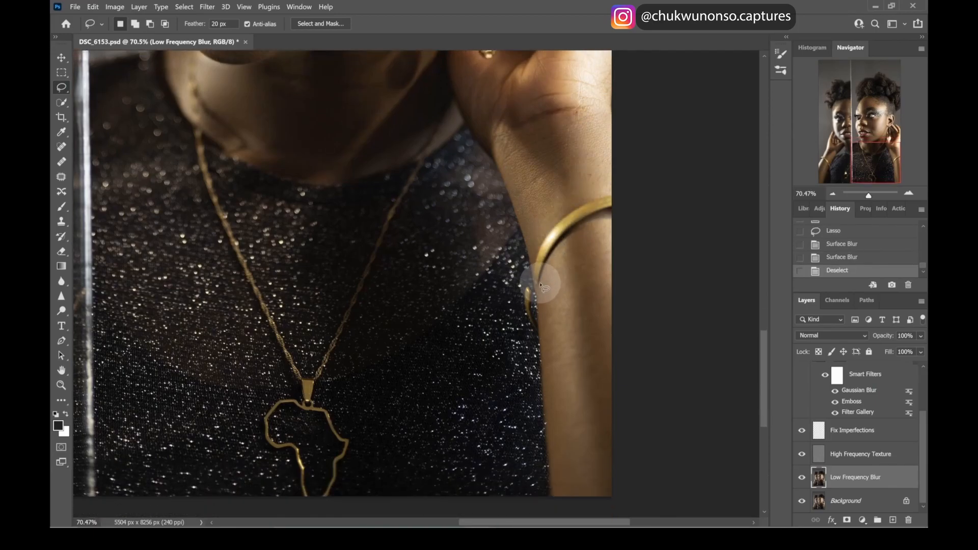
mouse_move(541, 285)
mouse_down()
mouse_move(599, 223)
mouse_move(630, 265)
mouse_move(644, 375)
mouse_move(623, 497)
mouse_move(588, 505)
mouse_move(554, 493)
mouse_move(551, 276)
mouse_up()
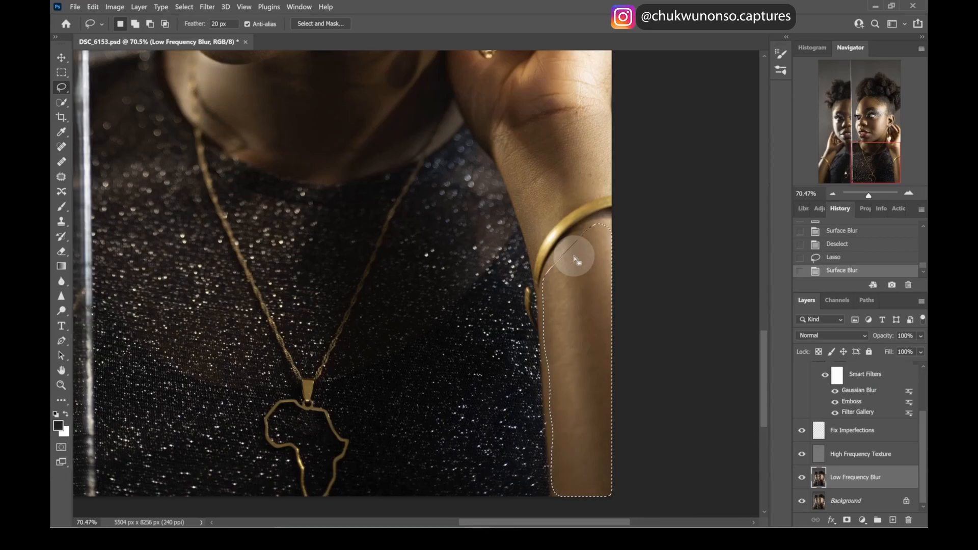
key(ctrl+d)
- Review the smoothed face, lasso the forehead above the eyebrows, reapply Surface Blur, and clear the selection
mouse_move(325, 188)
mouse_down()
mouse_move(417, 317)
mouse_move(436, 397)
mouse_up()
mouse_move(467, 205)
mouse_down()
mouse_move(459, 440)
mouse_move(504, 473)
mouse_up()
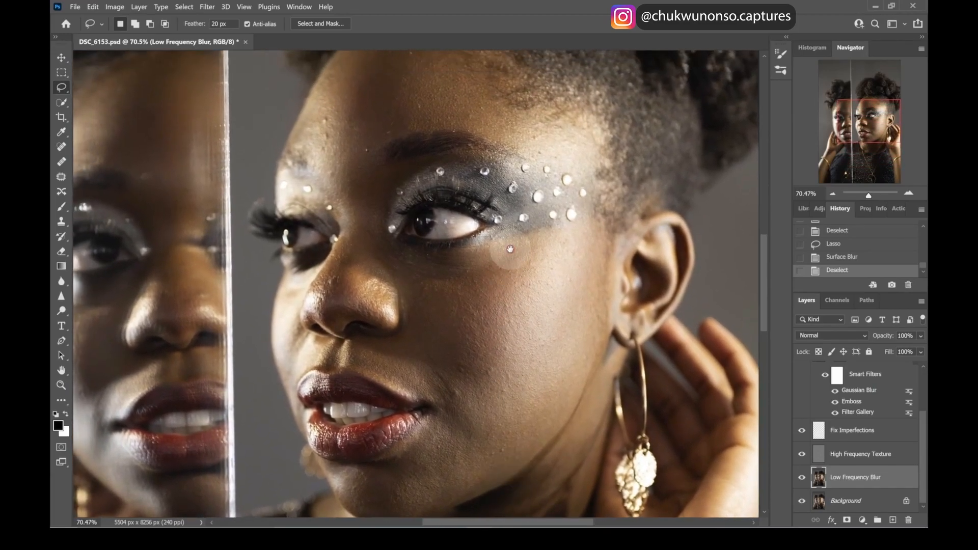
drag(510, 249, 513, 282)
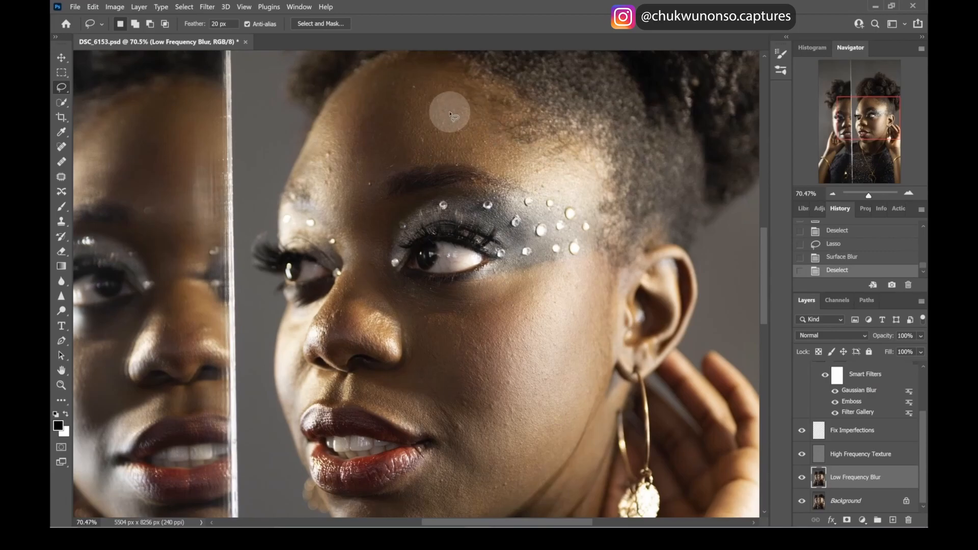
drag(438, 102, 439, 131)
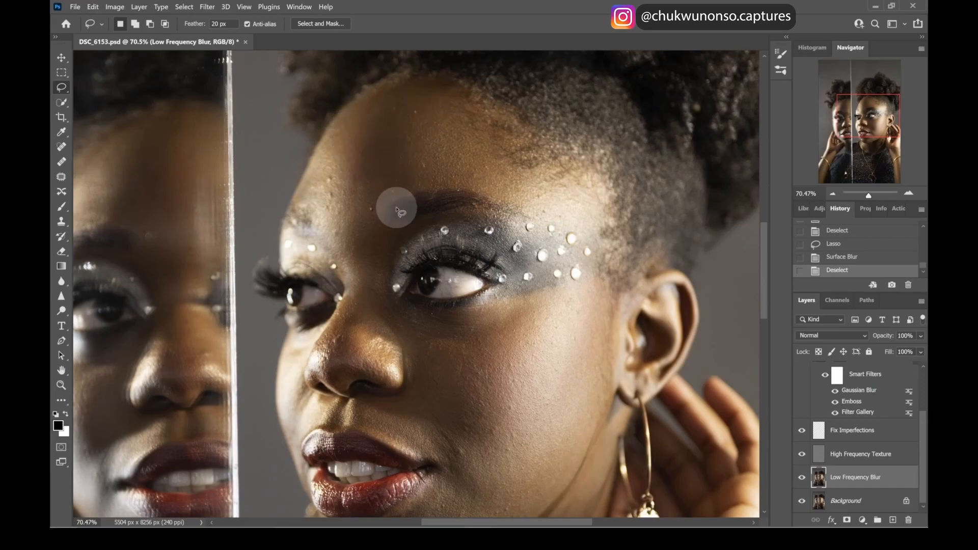
drag(382, 210, 377, 167)
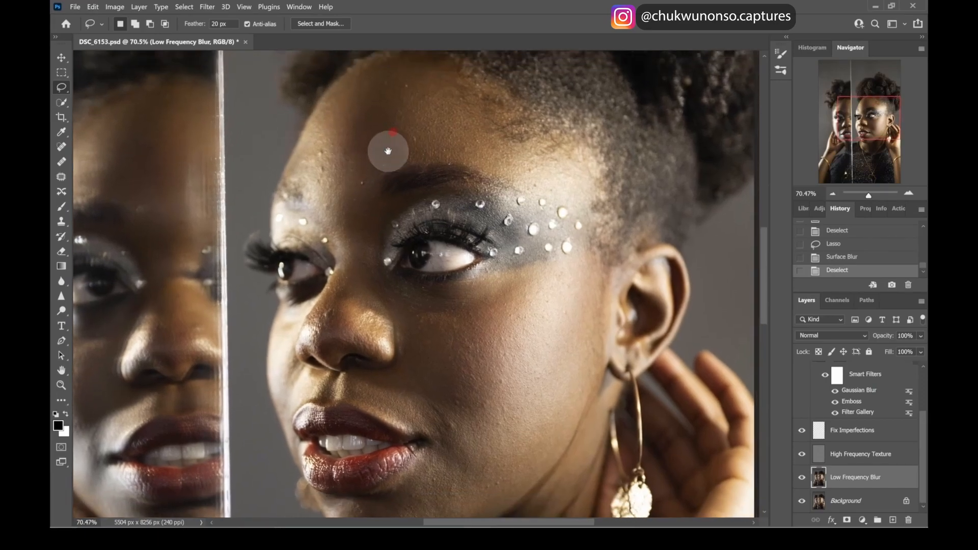
drag(404, 131, 388, 148)
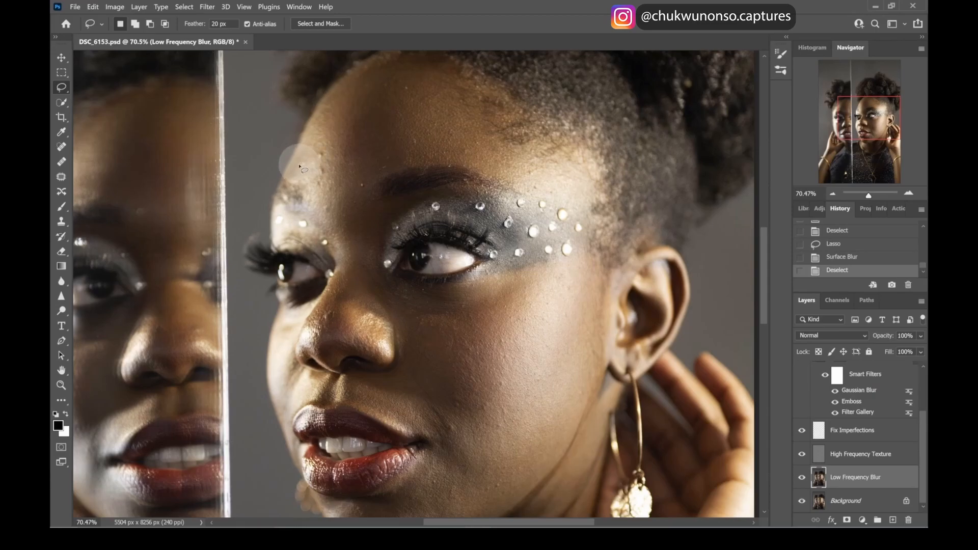
mouse_move(297, 168)
mouse_down()
mouse_move(333, 108)
mouse_move(388, 72)
mouse_move(420, 74)
mouse_move(489, 133)
mouse_move(571, 164)
mouse_move(586, 180)
mouse_move(580, 200)
mouse_move(433, 164)
mouse_move(294, 170)
mouse_up()
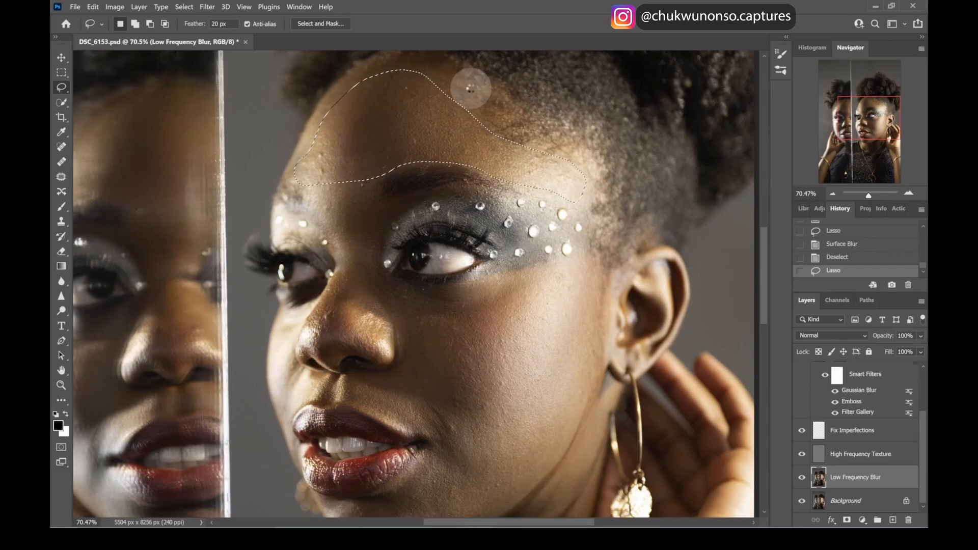
key(ctrl+alt+f)
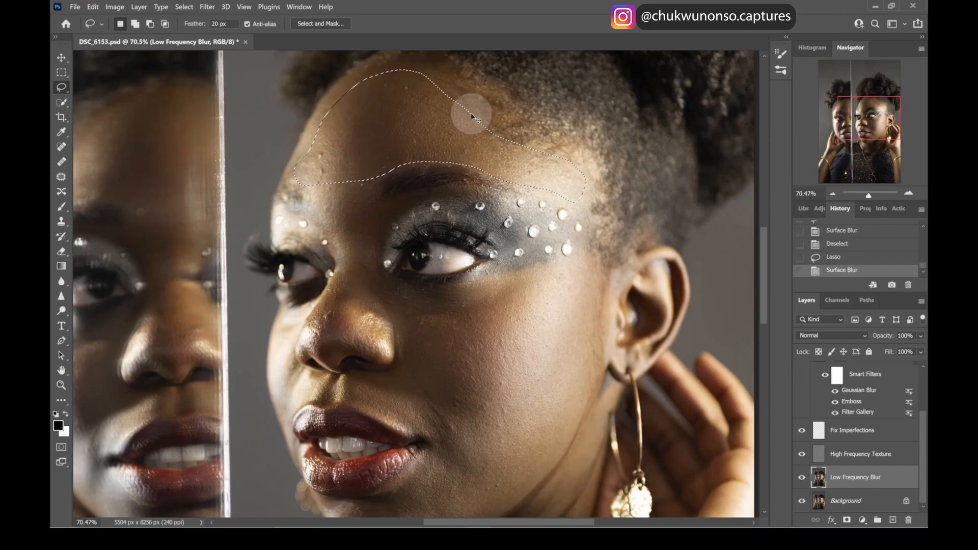
key(ctrl+d)
- Lasso the nose bridge together with the near cheek under the eye, reapply Surface Blur, and clear the selection
mouse_move(314, 216)
mouse_down()
mouse_move(379, 211)
mouse_move(379, 273)
mouse_move(396, 289)
mouse_move(435, 295)
mouse_move(559, 266)
mouse_move(587, 279)
mouse_move(611, 331)
mouse_move(563, 449)
mouse_move(466, 445)
mouse_move(373, 411)
mouse_move(355, 388)
mouse_move(405, 366)
mouse_move(408, 351)
mouse_move(361, 310)
mouse_move(320, 213)
mouse_up()
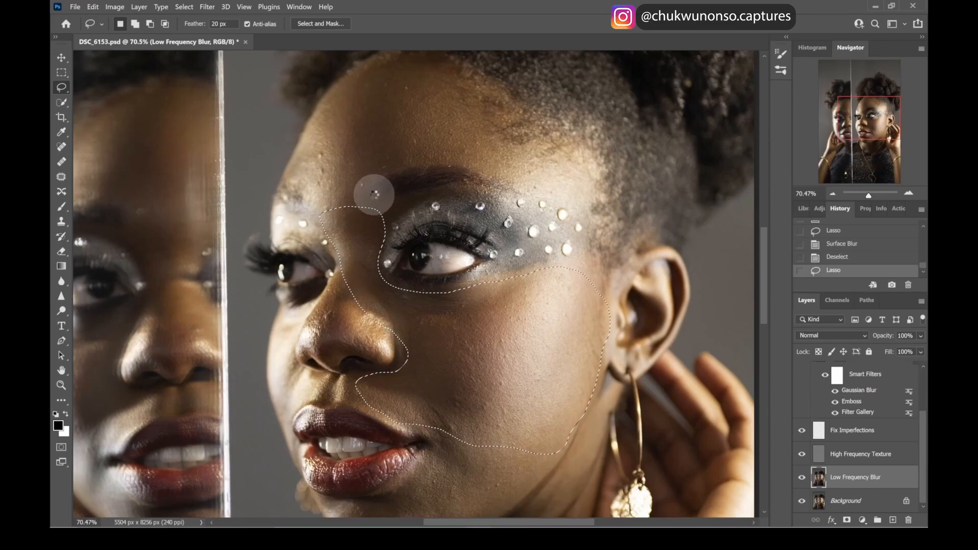
key(ctrl+alt+f)
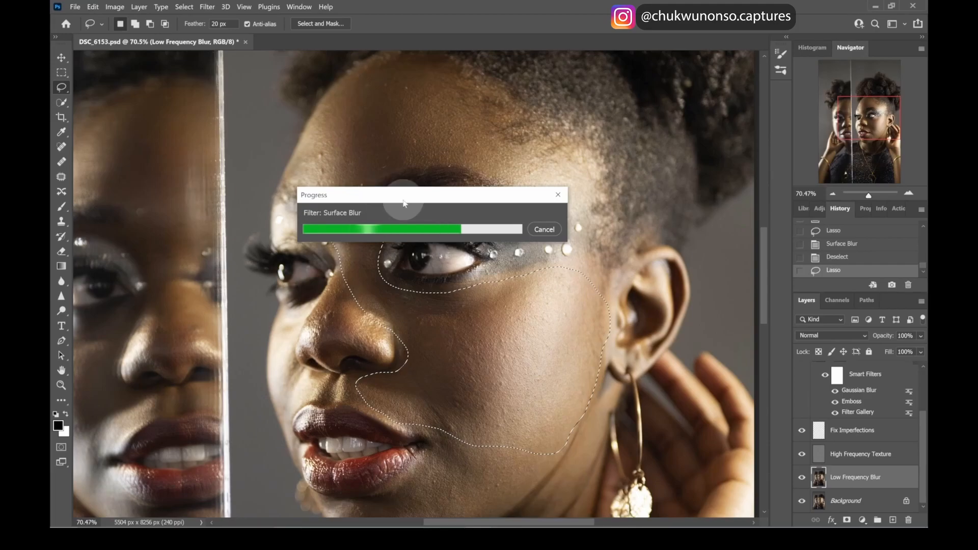
key(ctrl+d)
- Lasso the lower cheek, mouth corner and chin around the lips, reapply Surface Blur, and clear the selection
mouse_move(429, 352)
mouse_down()
mouse_move(409, 223)
mouse_move(316, 250)
mouse_move(488, 268)
mouse_move(550, 313)
mouse_move(503, 366)
mouse_move(449, 402)
mouse_move(349, 426)
mouse_move(305, 383)
mouse_move(359, 374)
mouse_move(414, 333)
mouse_move(417, 313)
mouse_move(324, 248)
mouse_up()
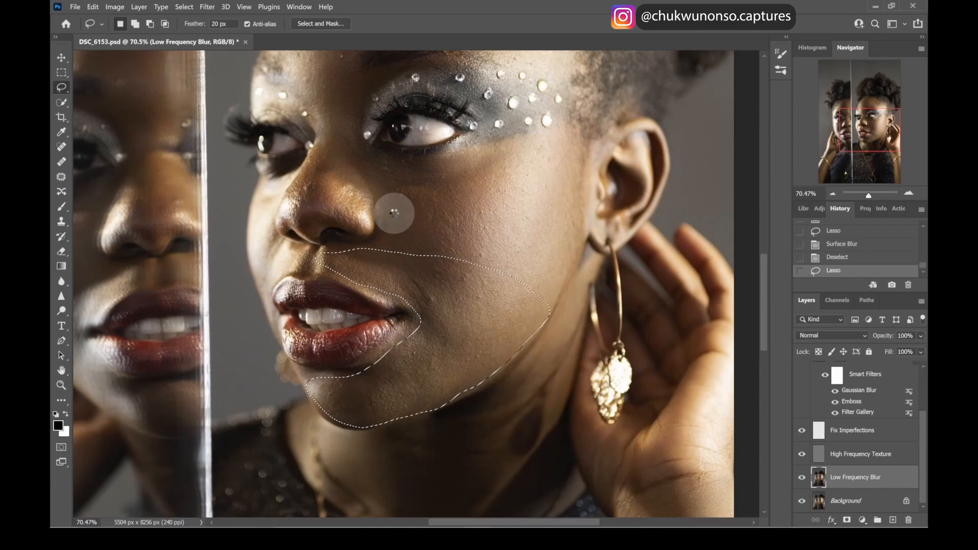
key(ctrl+alt+f)
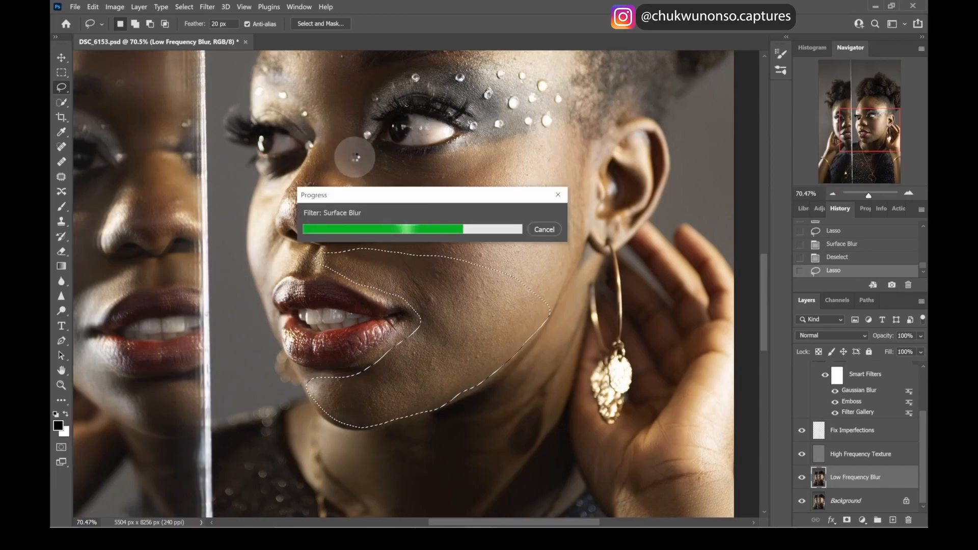
key(ctrl+d)
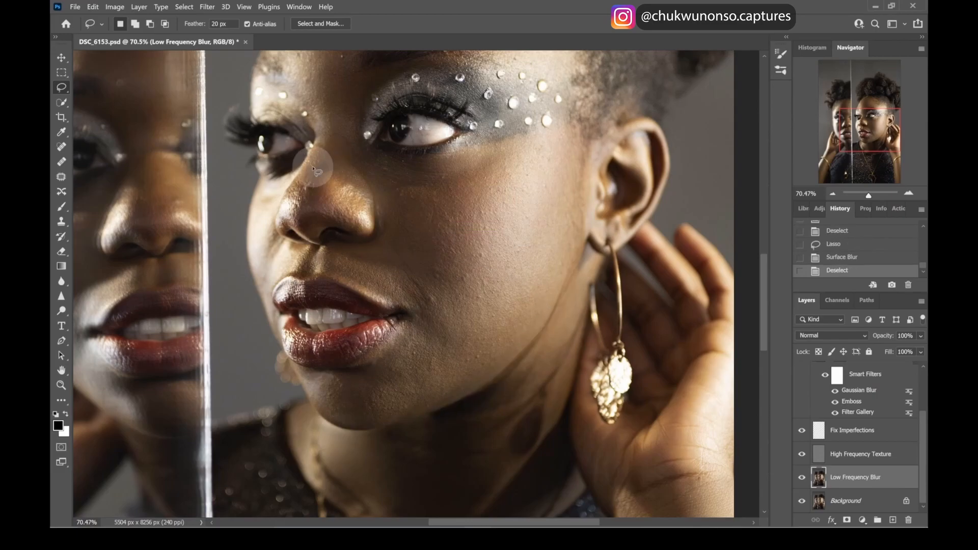
- Smooth the nose with Surface Blur on a lasso selection, repeat on a slightly larger selection up to the bridge, and deselect
mouse_move(316, 150)
mouse_down()
mouse_move(328, 143)
mouse_move(360, 168)
mouse_move(374, 215)
mouse_move(283, 223)
mouse_move(328, 138)
mouse_up()
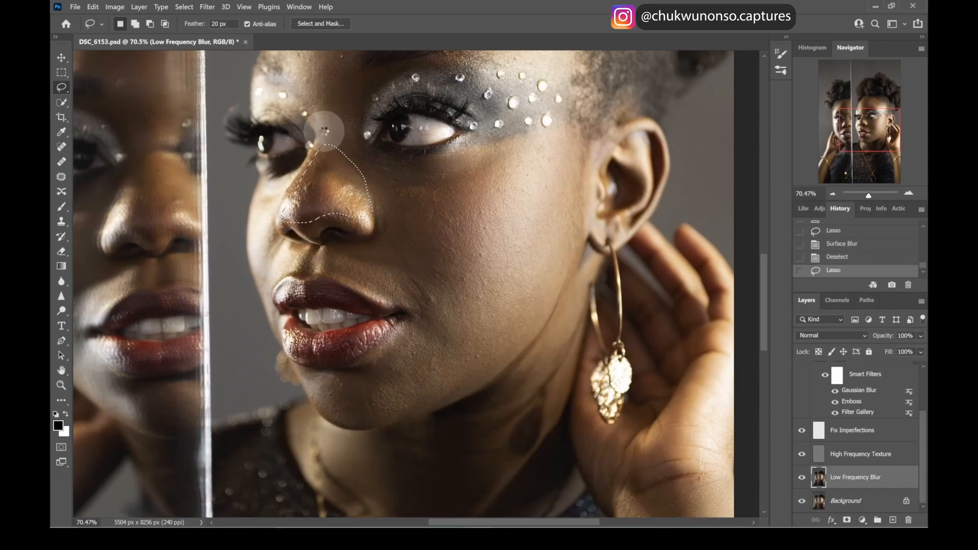
key(ctrl+alt+f)
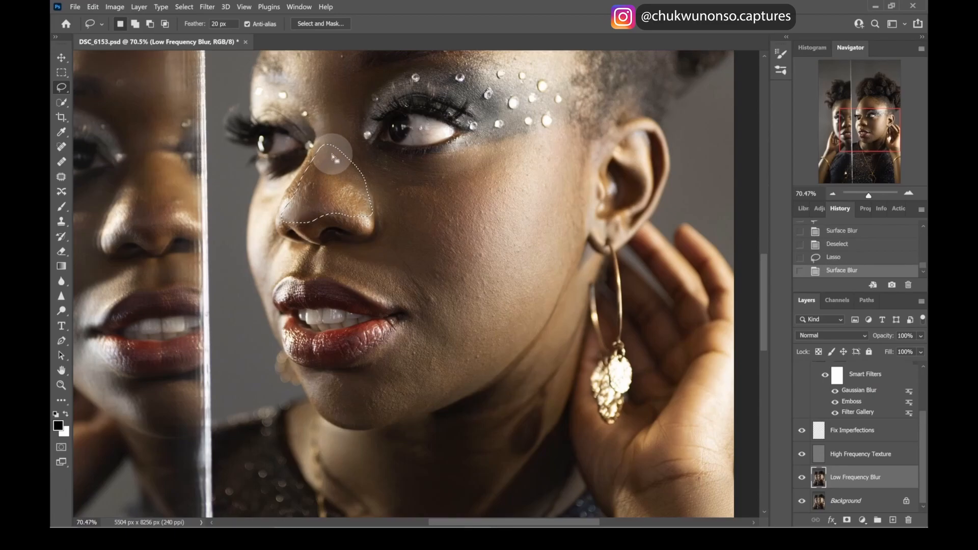
mouse_move(296, 186)
mouse_down()
mouse_move(326, 116)
mouse_move(341, 118)
mouse_move(373, 181)
mouse_move(378, 220)
mouse_move(293, 225)
mouse_move(309, 171)
mouse_up()
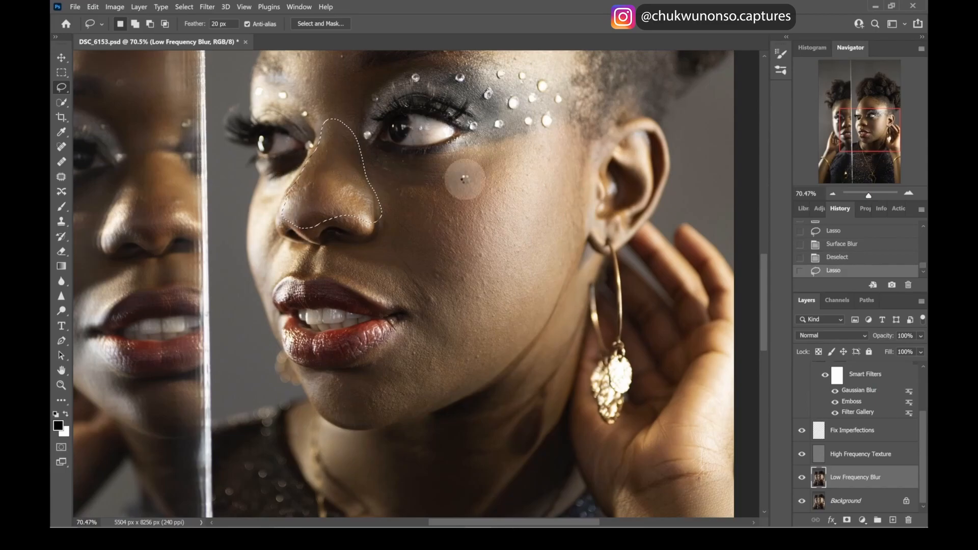
key(ctrl+d)
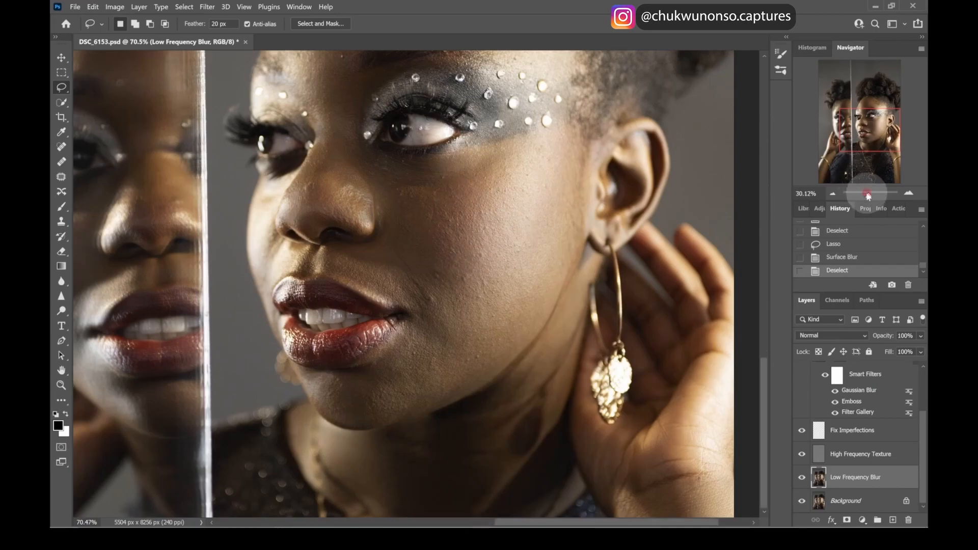
- Review the whole portrait, lasso the mirror reflection's forehead above the eyebrow, reapply Surface Blur, and clear the selection
drag(867, 195, 867, 196)
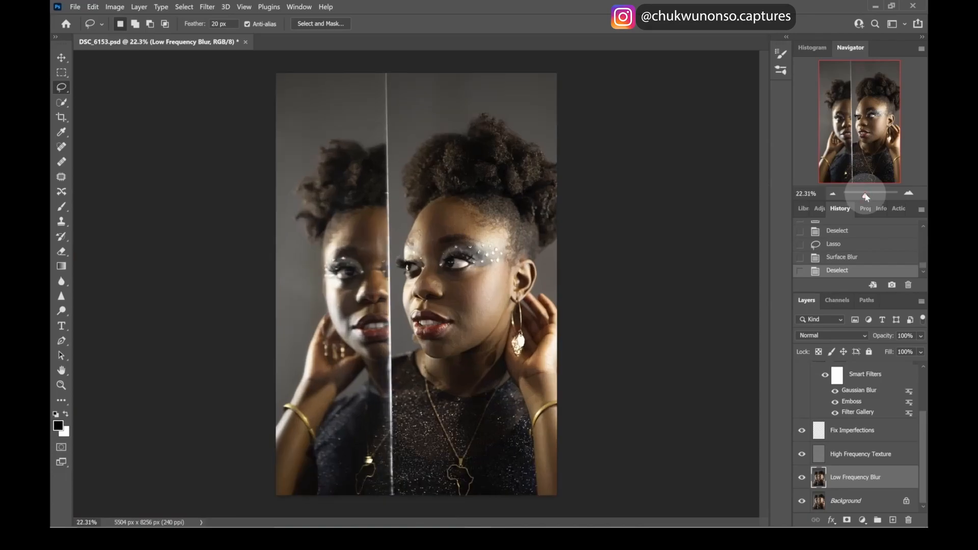
drag(866, 197, 868, 196)
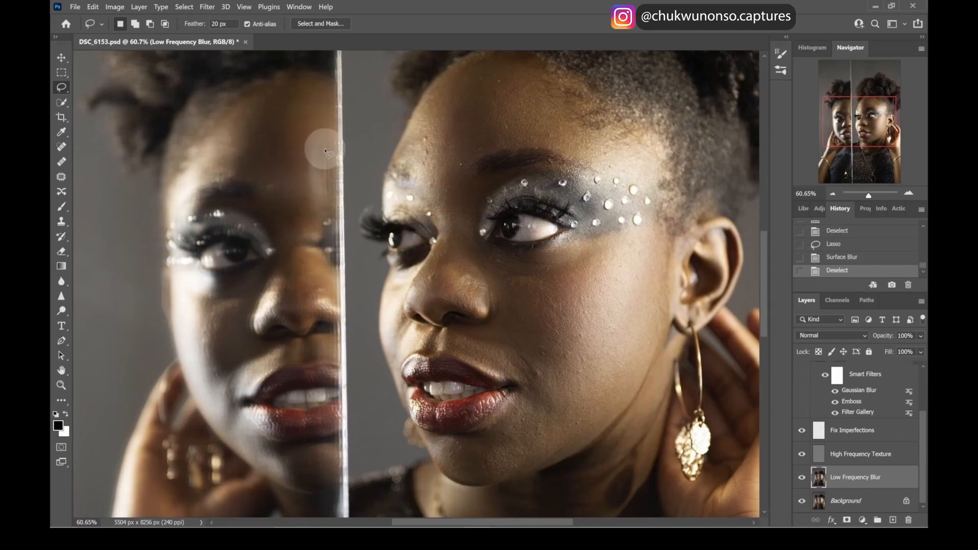
scroll(231, 172, down, 1)
scroll(231, 172, down, 2)
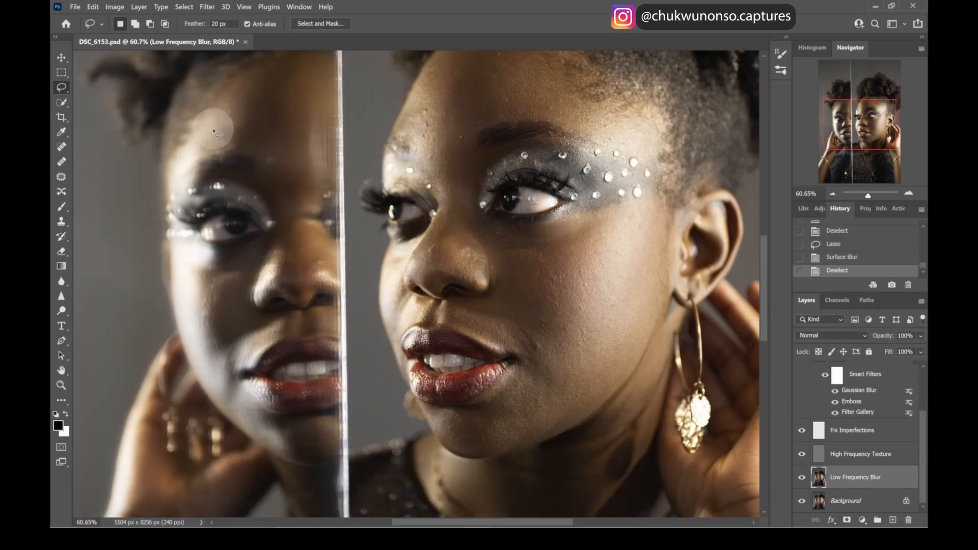
mouse_move(181, 164)
mouse_down()
mouse_move(223, 100)
mouse_move(258, 73)
mouse_move(326, 71)
mouse_move(335, 109)
mouse_move(330, 152)
mouse_move(316, 173)
mouse_move(212, 156)
mouse_move(177, 175)
mouse_move(181, 163)
mouse_up()
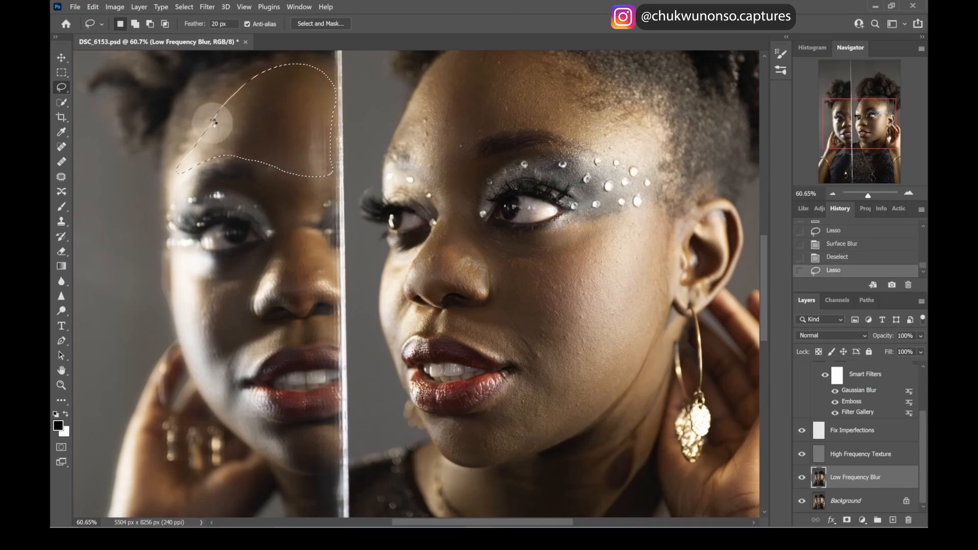
key(ctrl+alt+f)
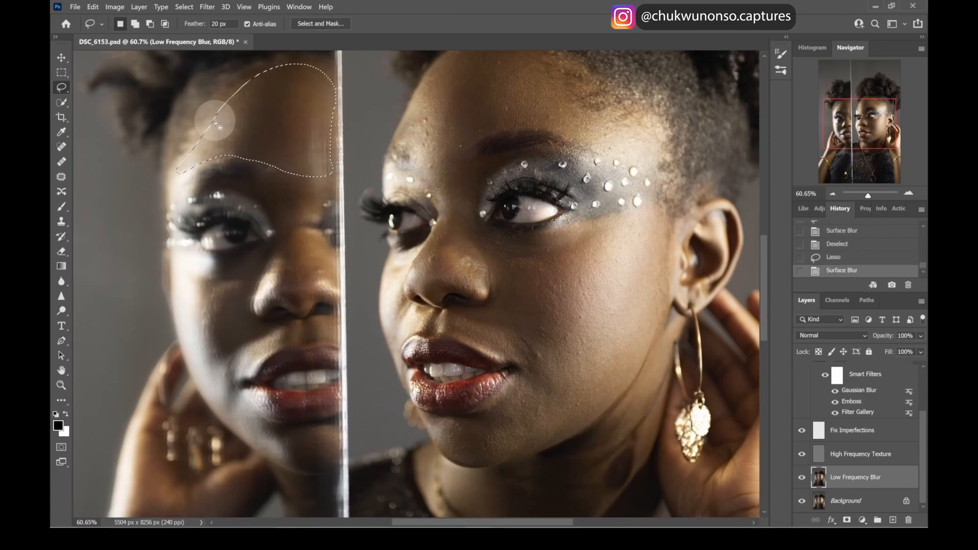
key(ctrl+d)
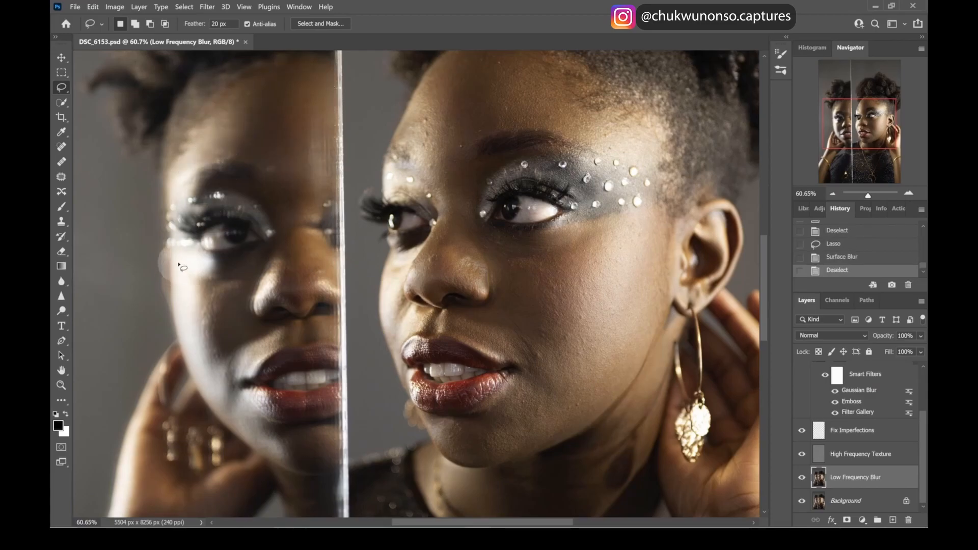
- Lasso the reflected face's cheek below the eye, reapply Surface Blur, and clear the selection
mouse_move(218, 269)
mouse_down()
mouse_move(253, 263)
mouse_move(254, 319)
mouse_move(323, 318)
mouse_move(335, 329)
mouse_move(252, 363)
mouse_move(243, 381)
mouse_move(252, 405)
mouse_move(287, 428)
mouse_move(324, 424)
mouse_move(328, 447)
mouse_move(282, 457)
mouse_move(248, 433)
mouse_move(222, 404)
mouse_move(180, 319)
mouse_up()
drag(182, 278, 186, 259)
key(ctrl+alt+f)
scroll(668, 406, down, 1)
key(ctrl+d)
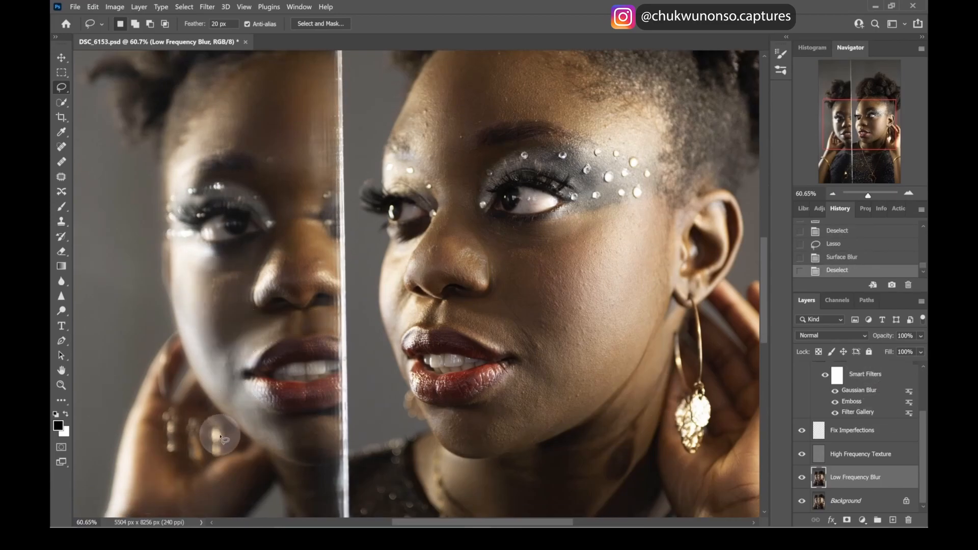
- Compare the retouched portrait with the original by toggling the visibility of every layer except Background
mouse_move(214, 458)
mouse_down()
mouse_move(173, 429)
mouse_move(330, 169)
mouse_move(247, 280)
mouse_move(204, 384)
mouse_up()
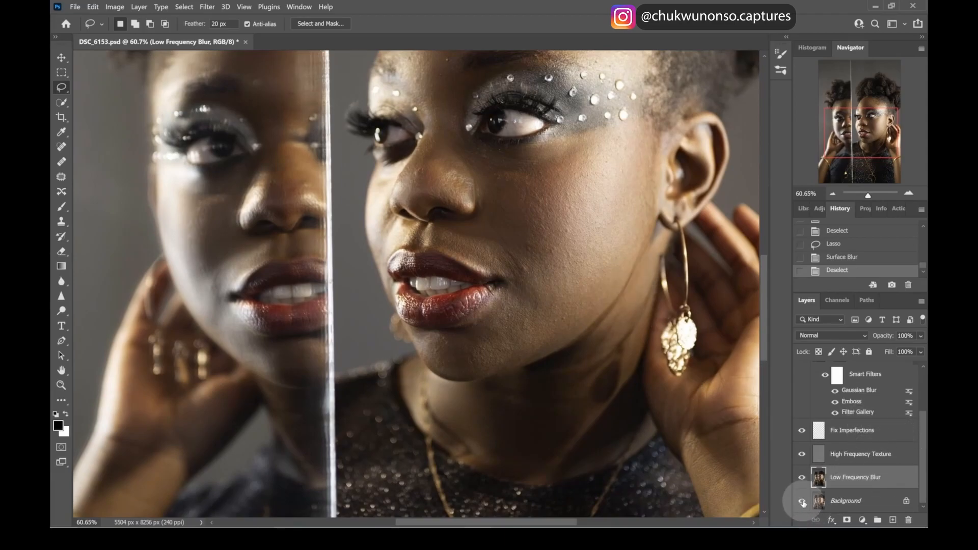
drag(867, 196, 868, 196)
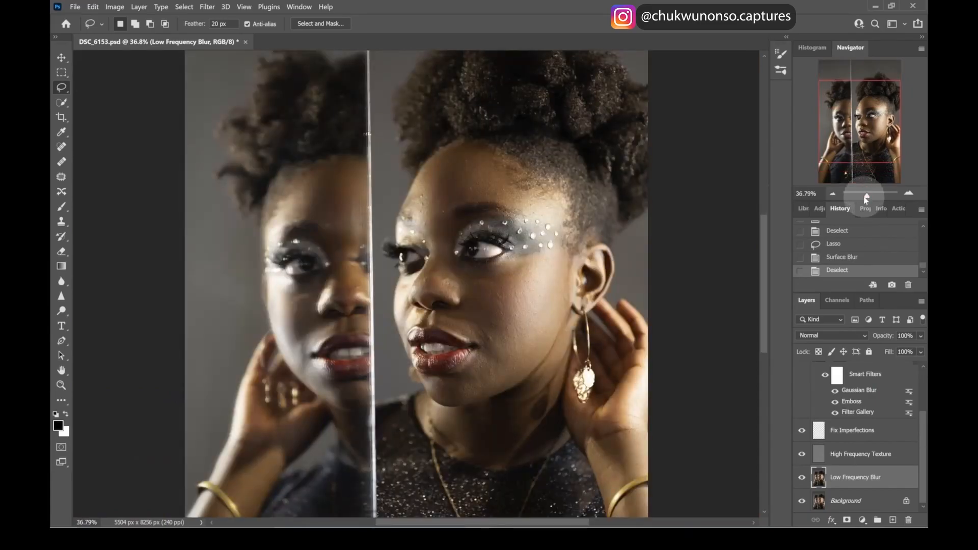
click(801, 503)
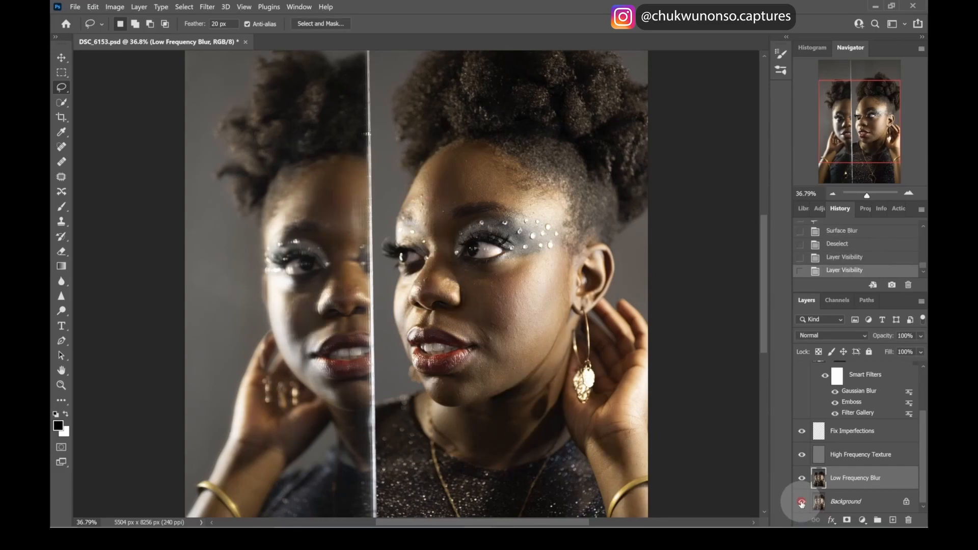
click(801, 503)
alt+click(801, 502)
alt+click(801, 502)
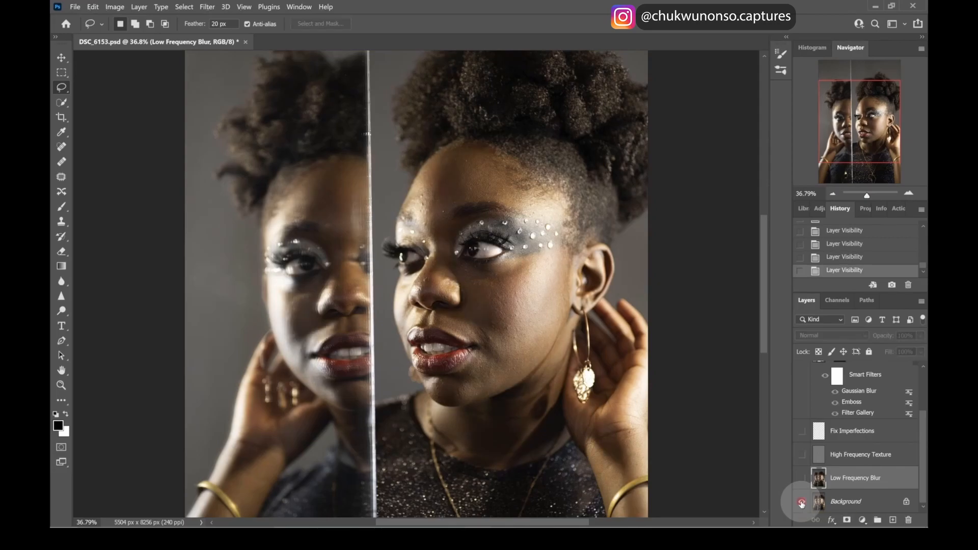